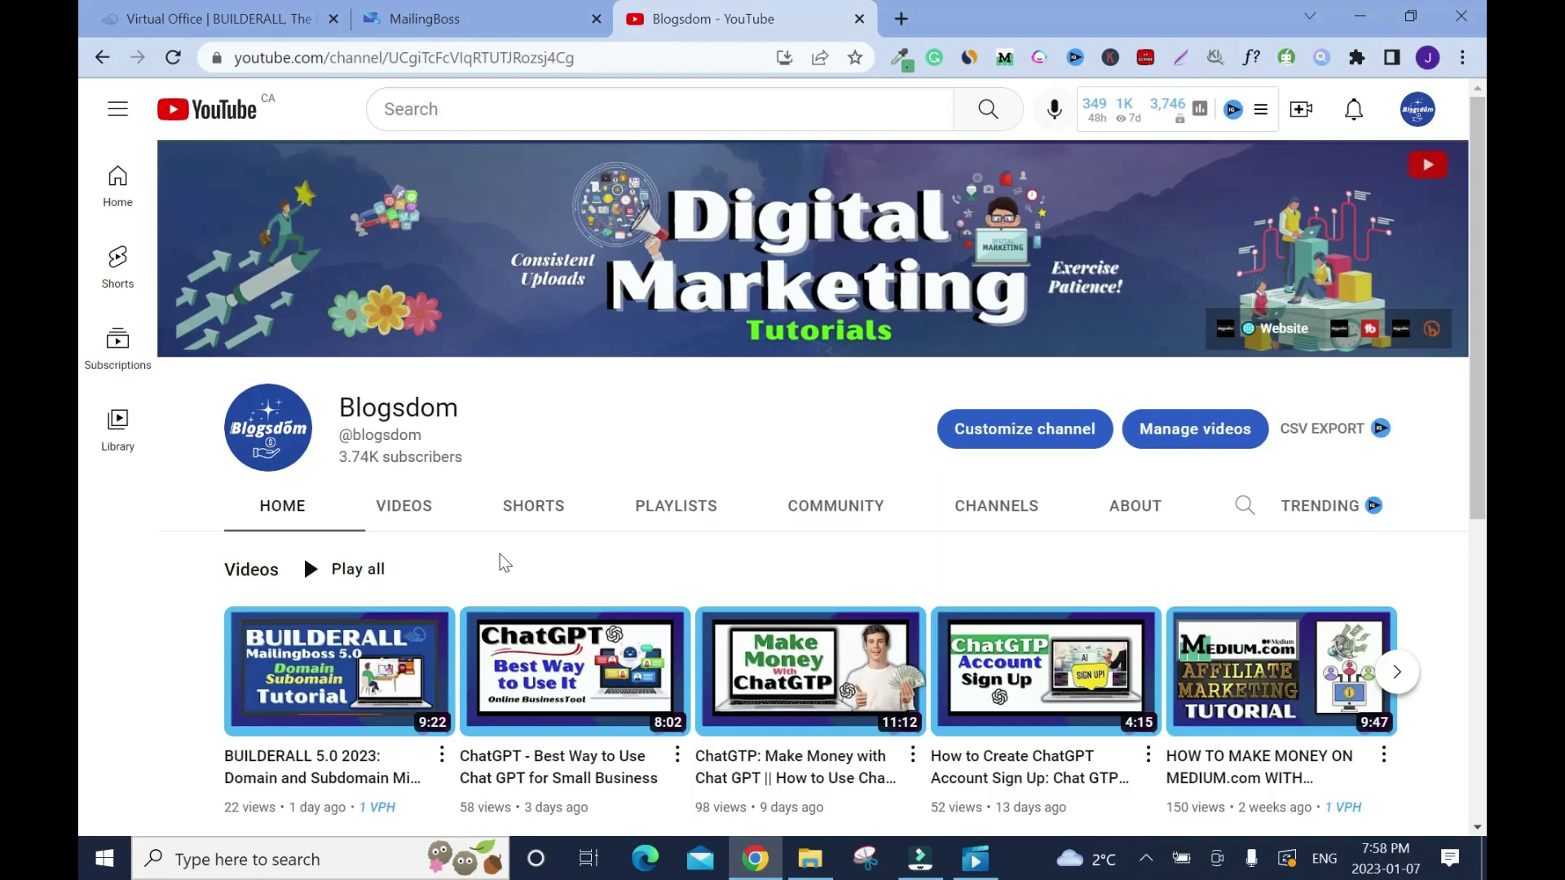
Step: Close the YouTube channel tab and the MailingBoss tab in Builderall Office
{"action": "mouse_move", "coordinate": [260, 687]}
{"action": "left_click", "coordinate": [859, 18]}
{"action": "left_click", "coordinate": [596, 18]}
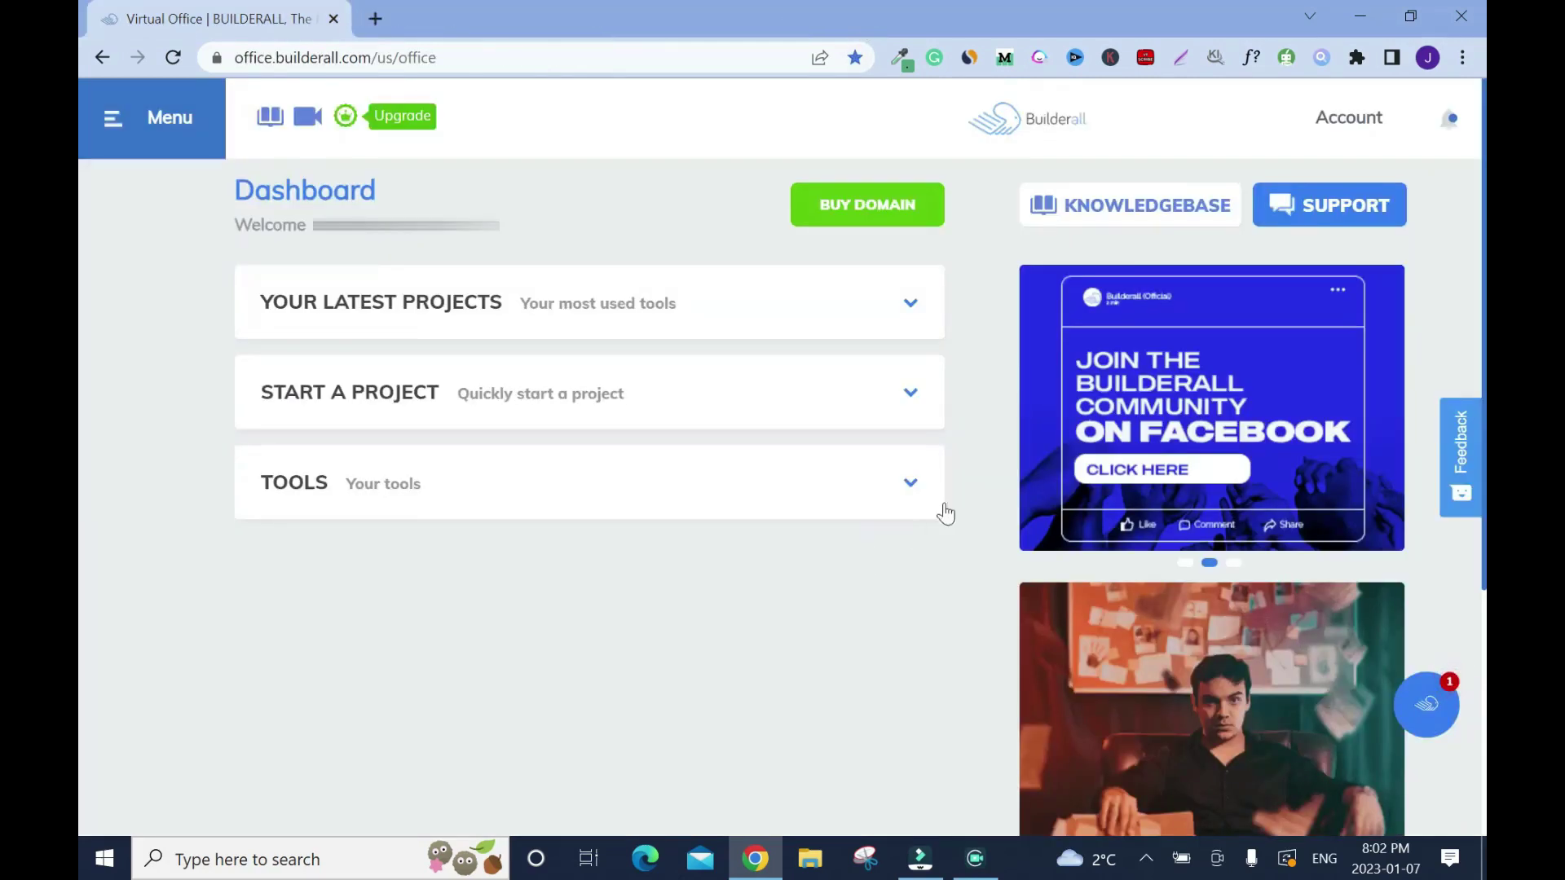
Step: Expand the Virtual Office TOOLS list and open the Drag and Drop tool-ordering panel
{"action": "left_click", "coordinate": [912, 489]}
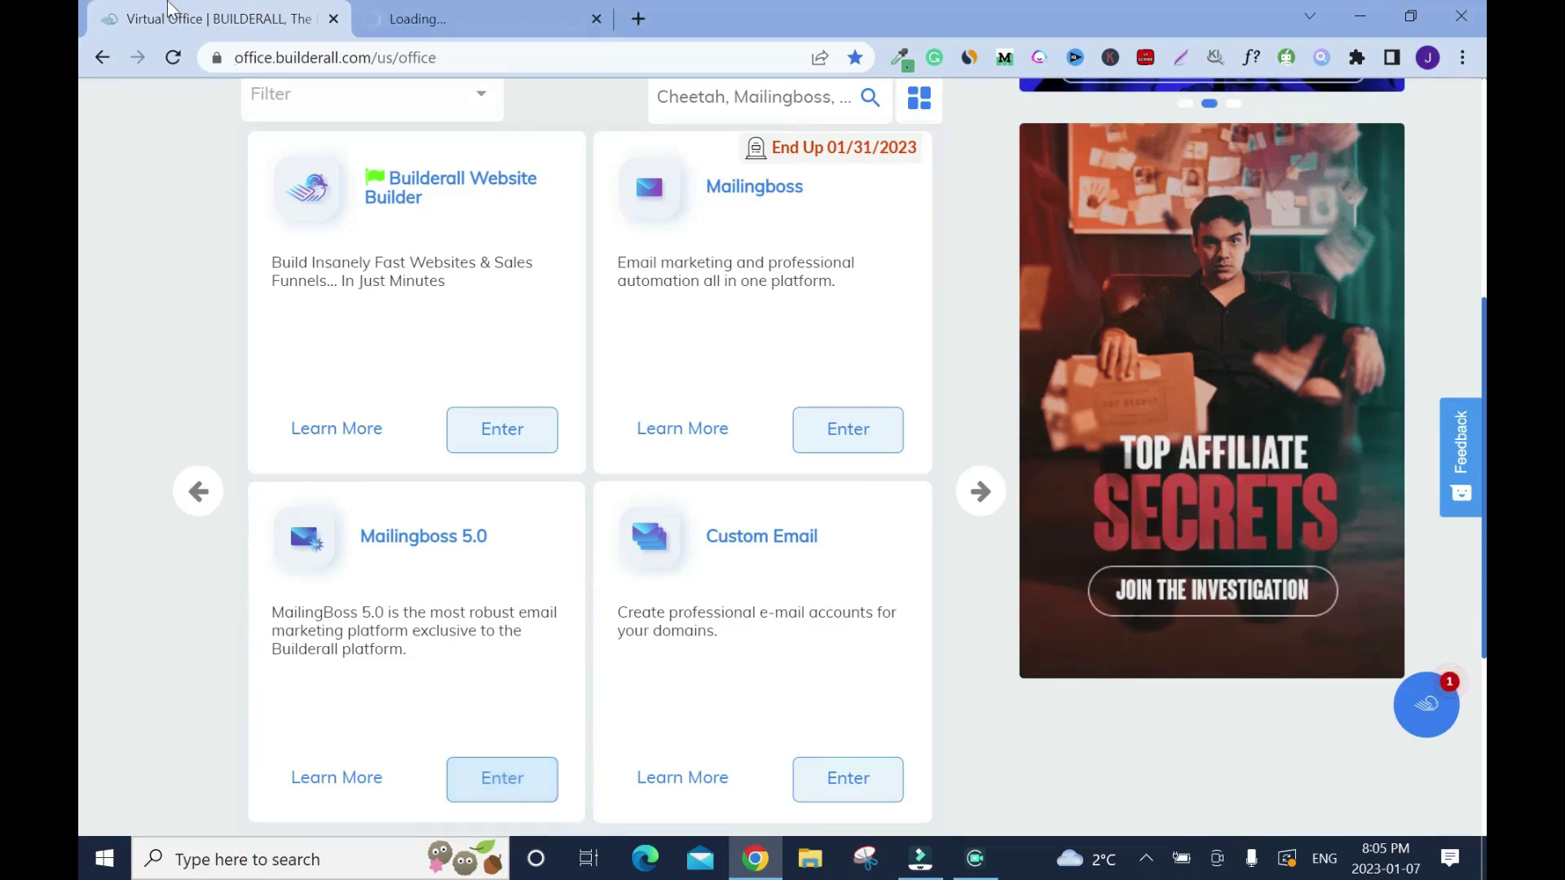
{"action": "left_click", "coordinate": [919, 119]}
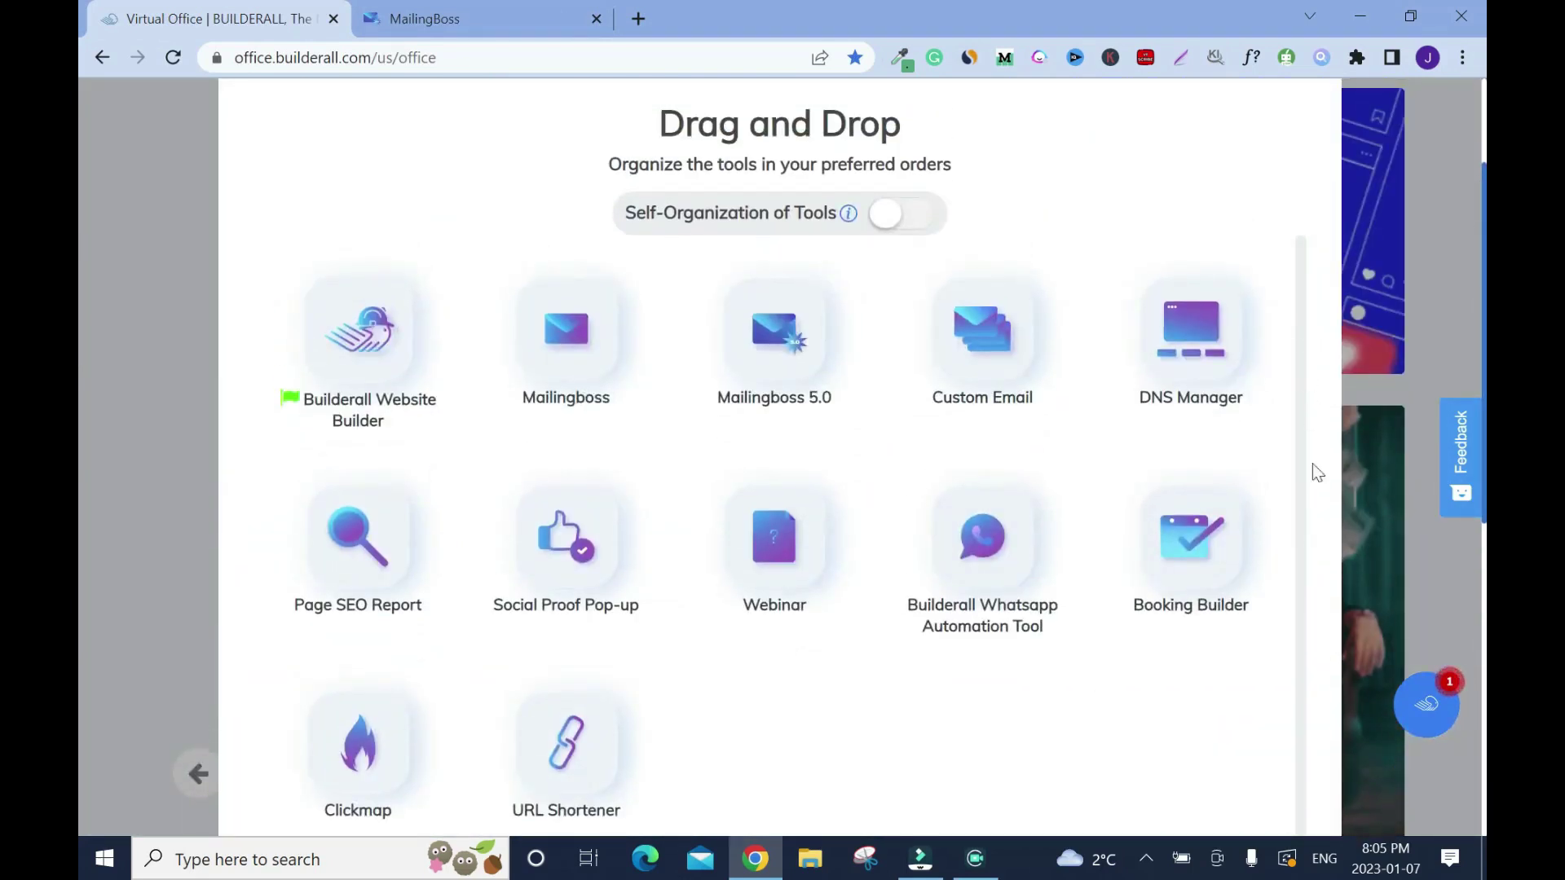
{"action": "scroll", "coordinate": [1307, 407], "scroll_direction": "up", "scroll_amount": 2}
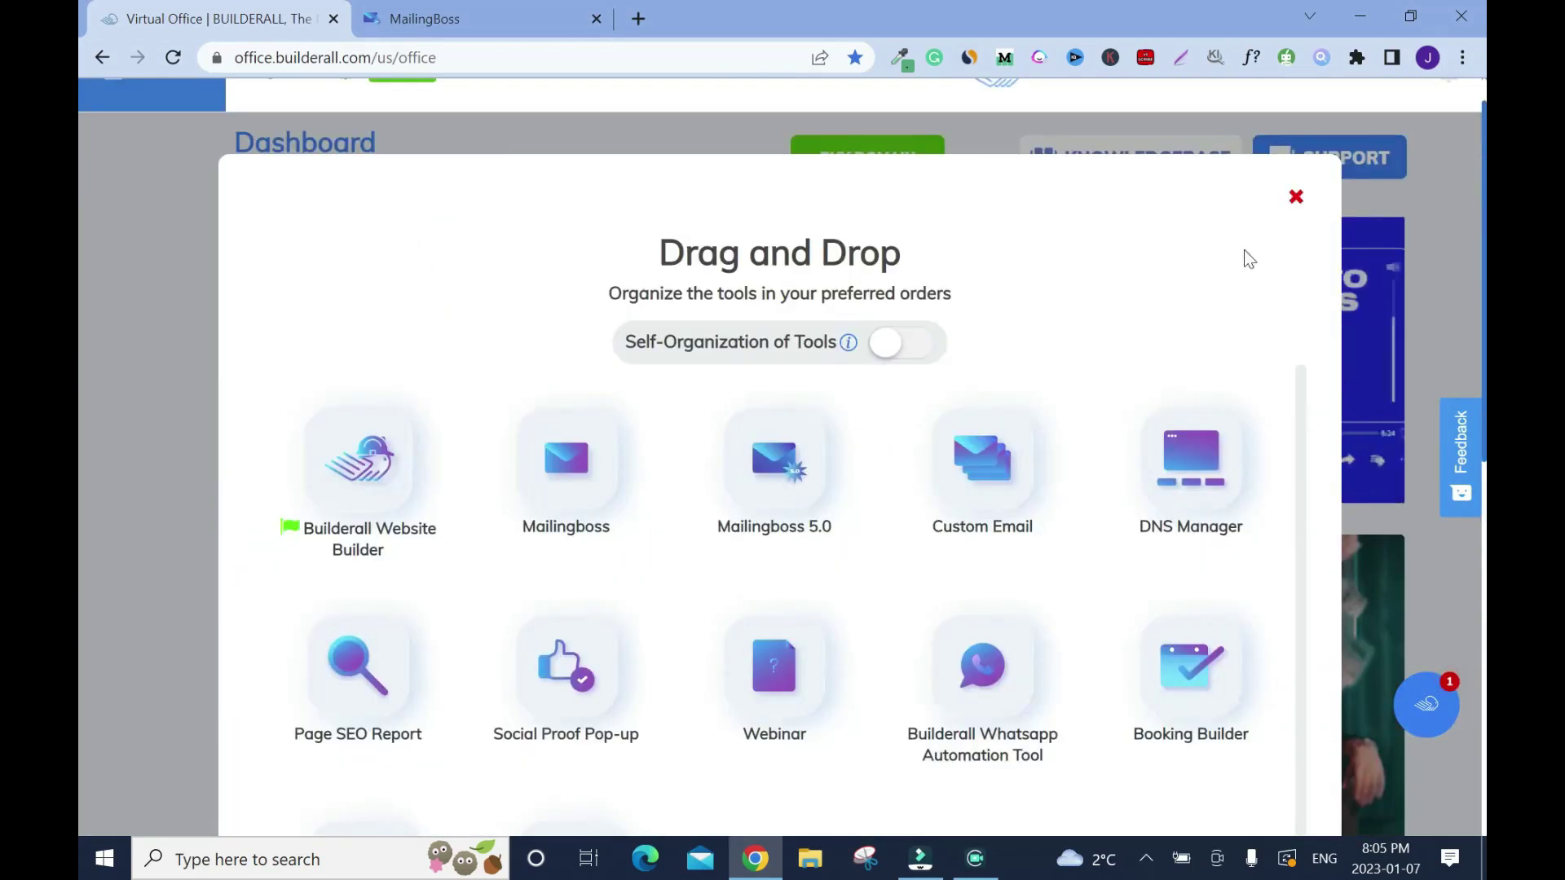
Step: Dismiss the ordering panel, pick the buildallforbusiness.com domain in Custom Email, and start a new address
{"action": "left_click", "coordinate": [1295, 198]}
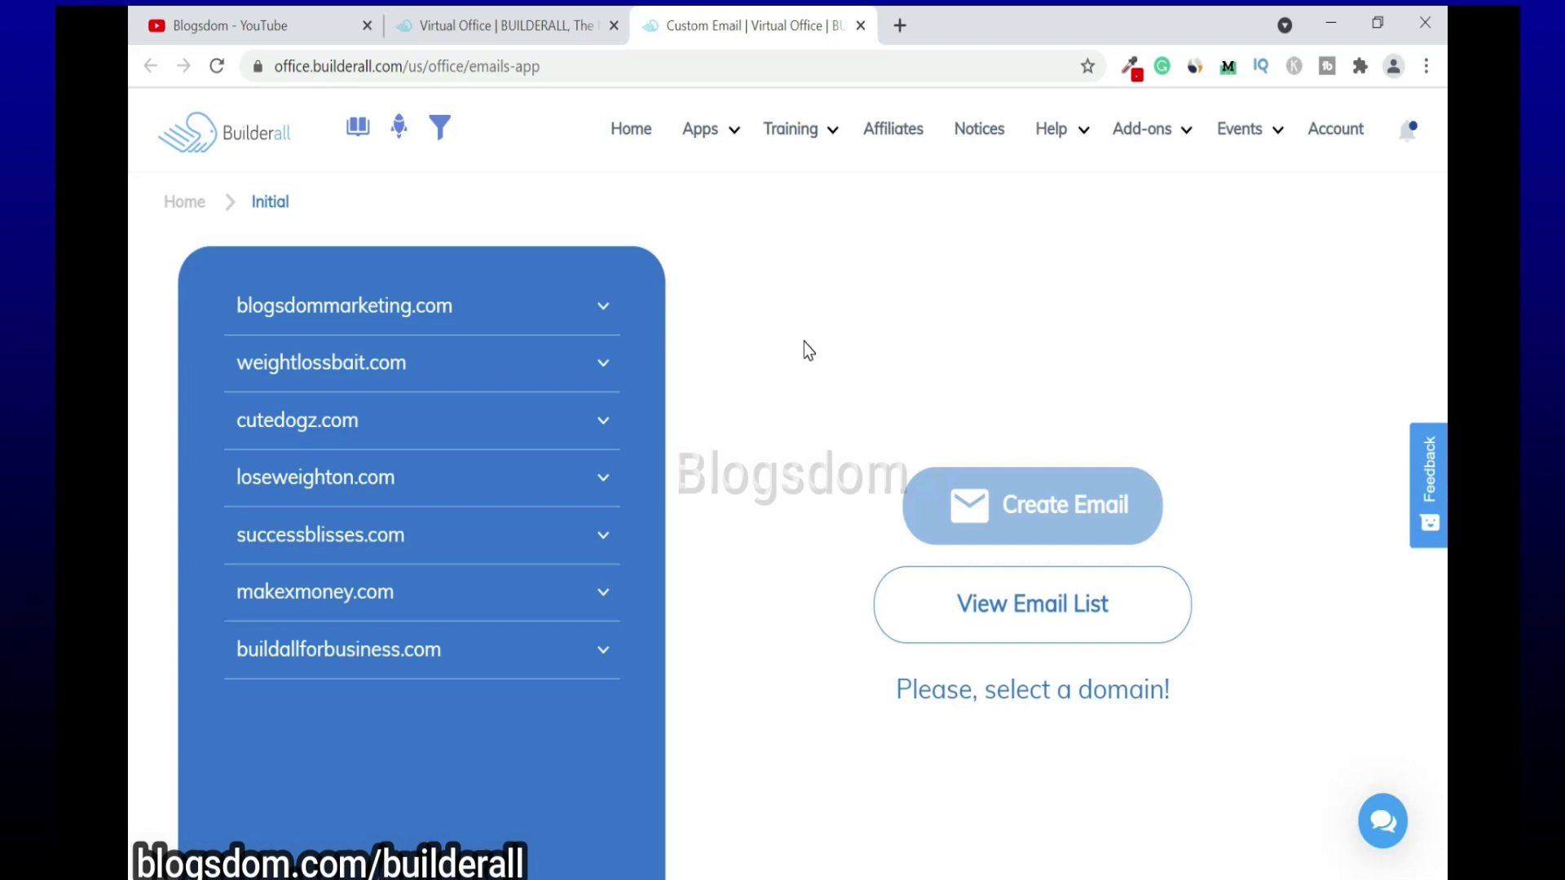
{"action": "left_click", "coordinate": [607, 652]}
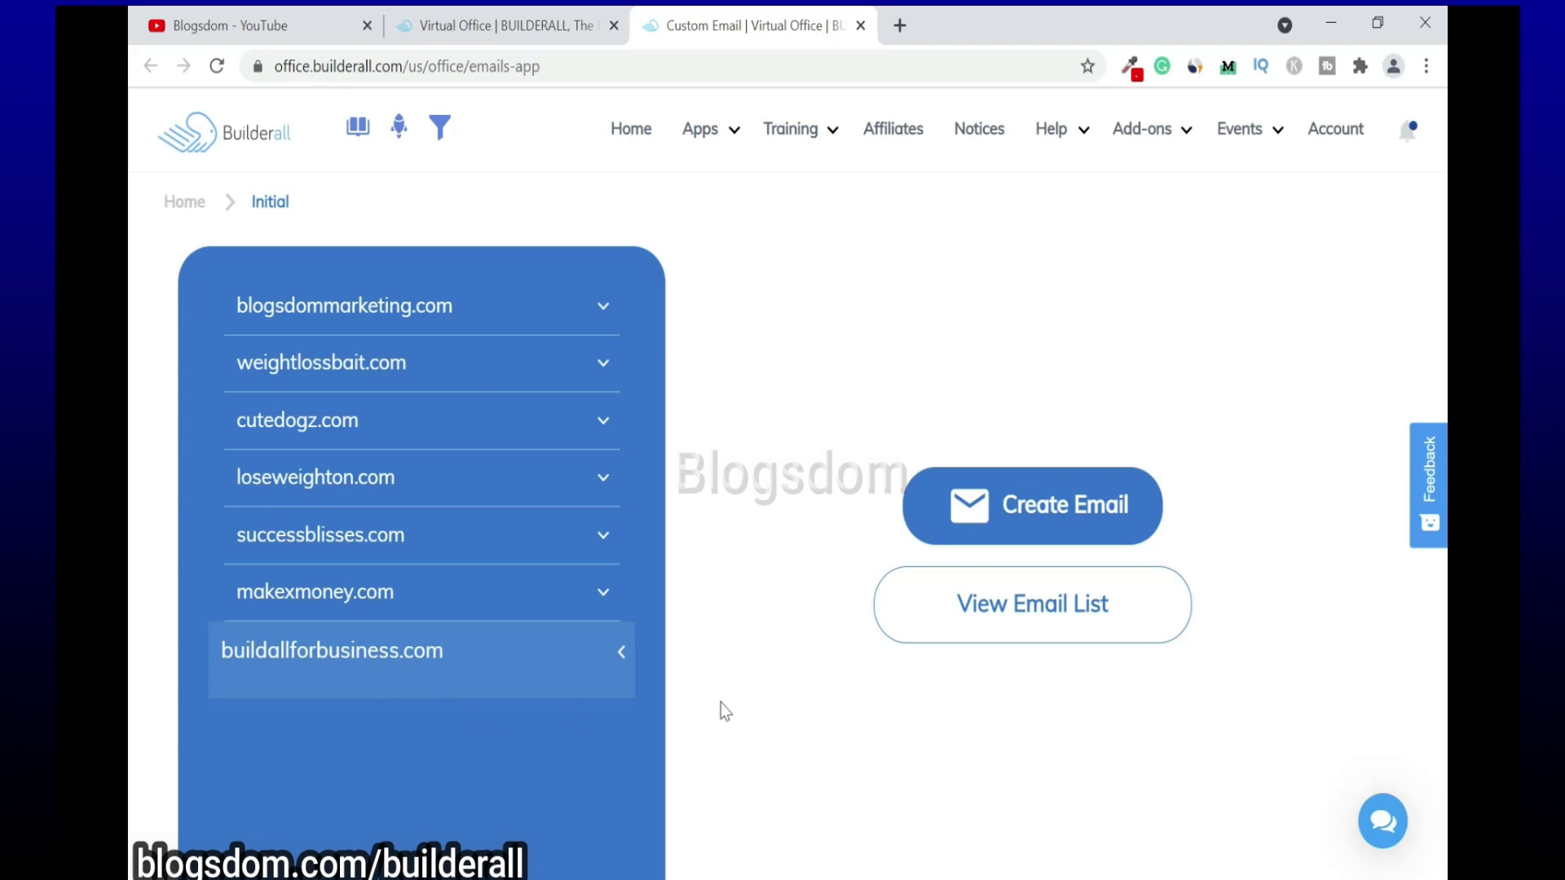
{"action": "left_click", "coordinate": [1044, 522]}
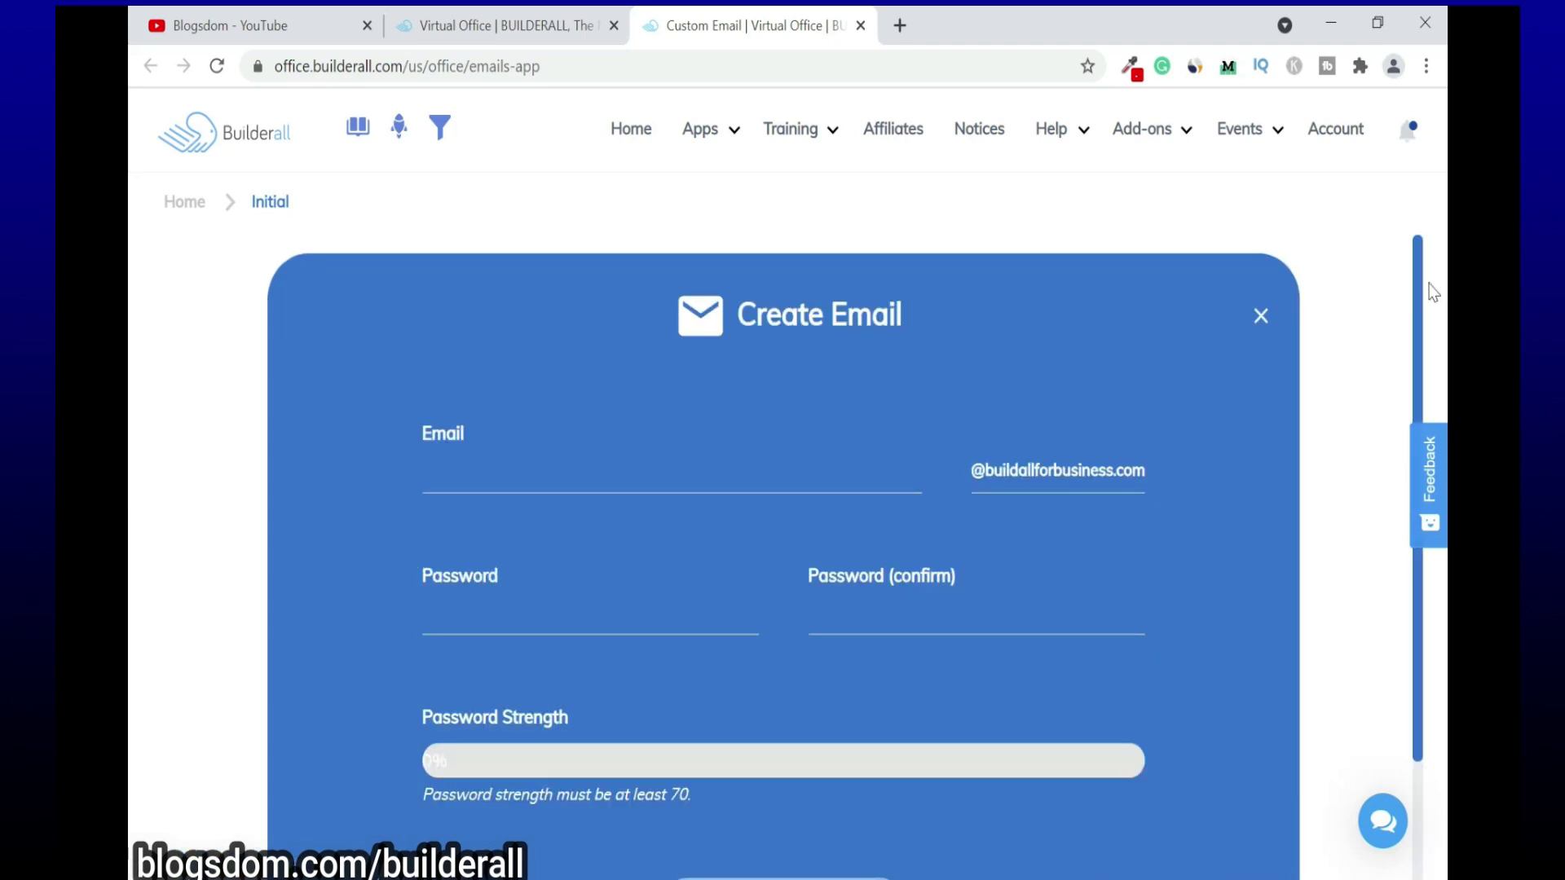
Step: Enter the mailbox username and a 100%-strength password, then repeat the password to confirm
{"action": "scroll", "coordinate": [1428, 326], "scroll_direction": "down", "scroll_amount": 1}
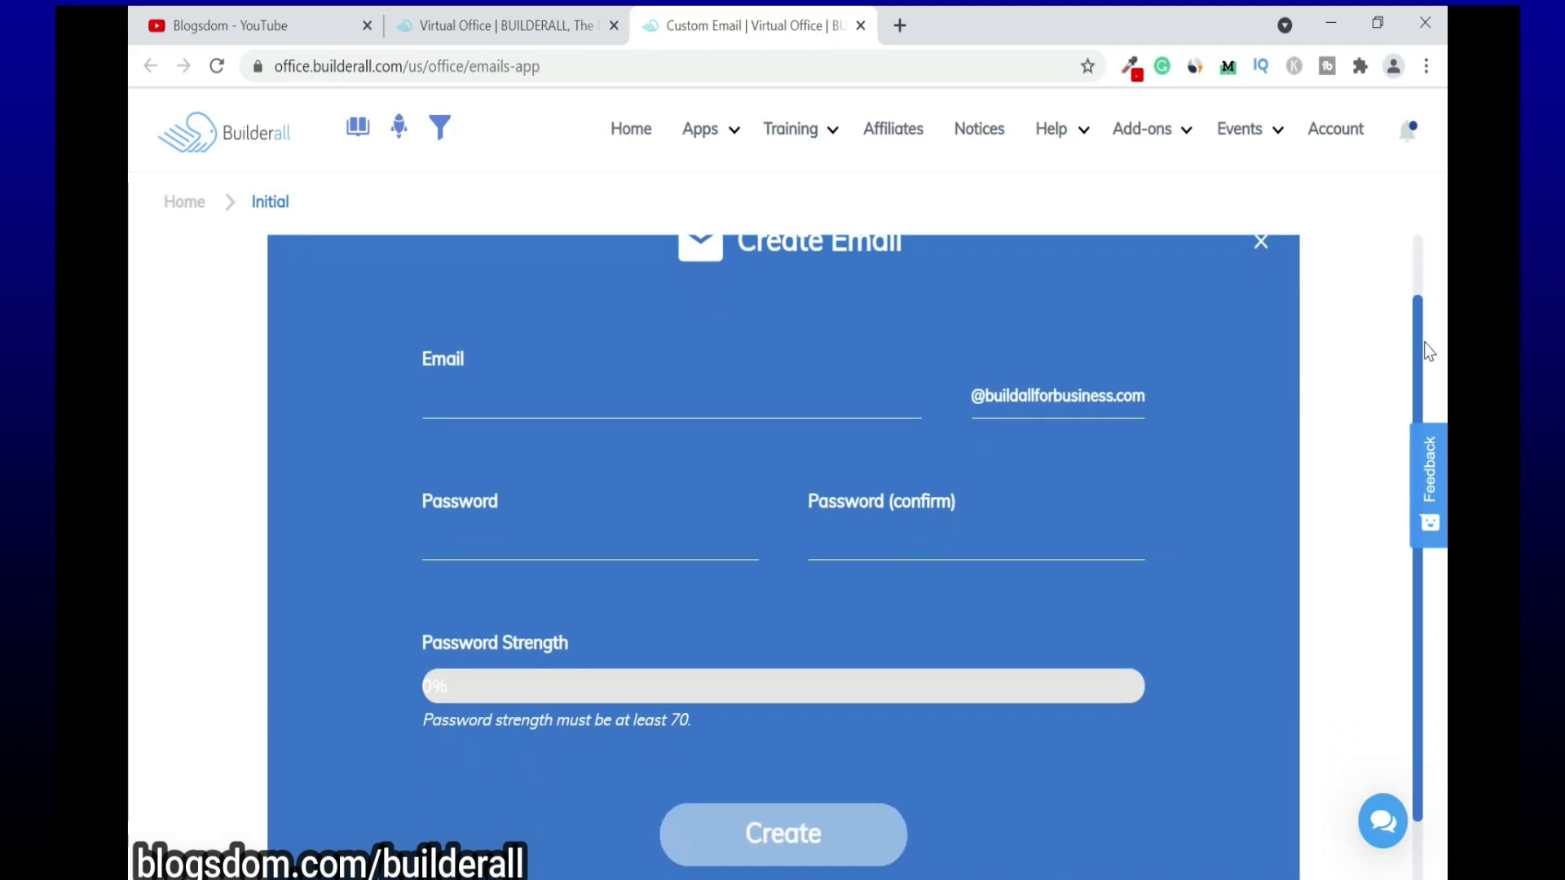
{"action": "scroll", "coordinate": [1433, 383], "scroll_direction": "down", "scroll_amount": 1}
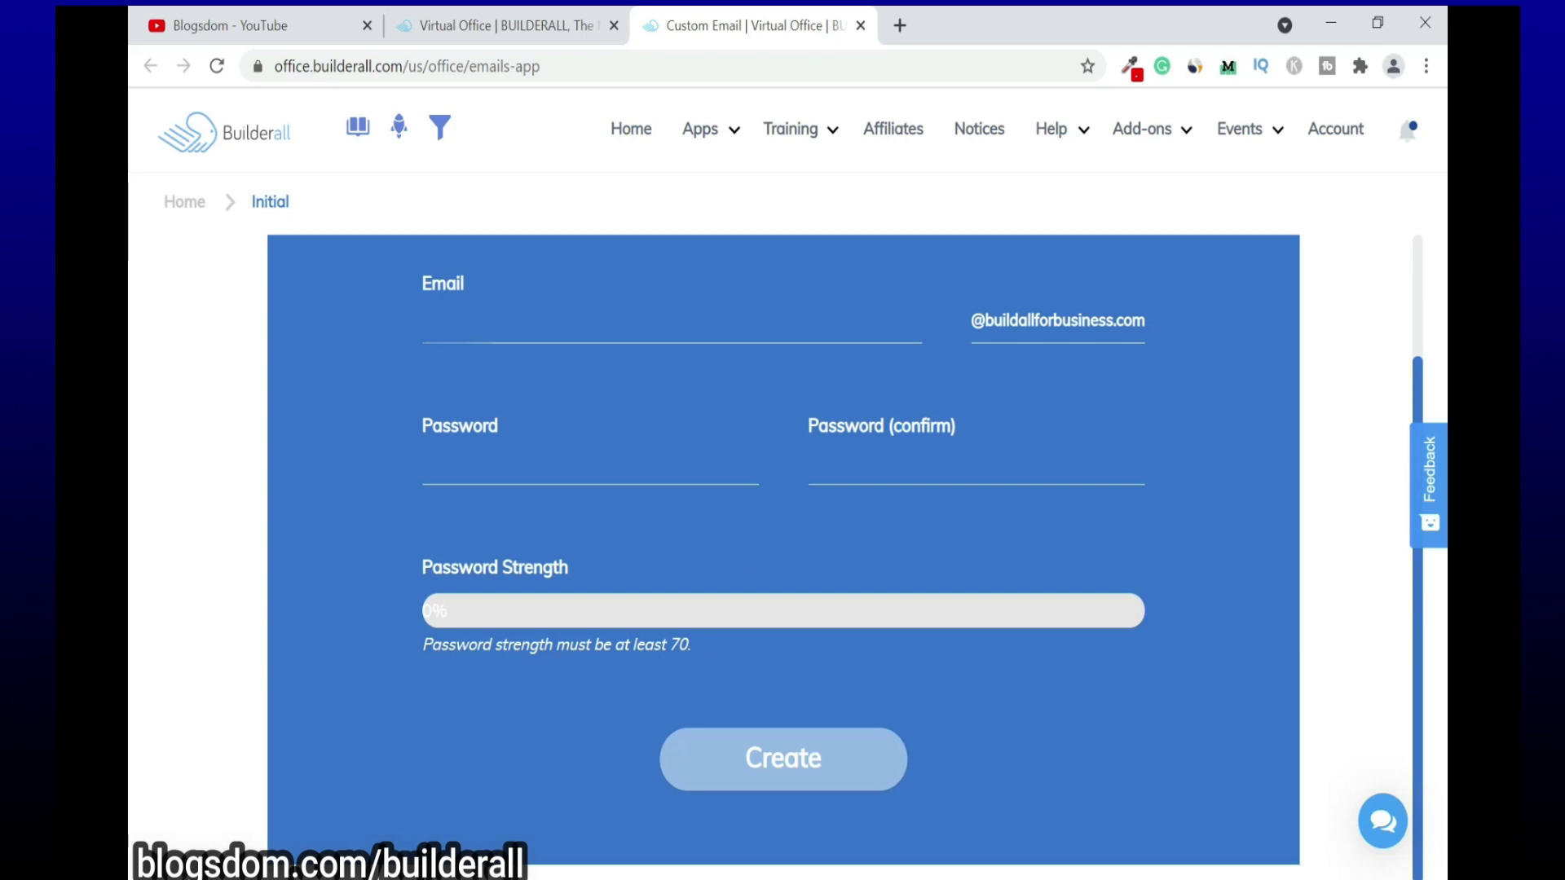
{"action": "left_click", "coordinate": [456, 326]}
{"action": "left_click", "coordinate": [590, 471]}
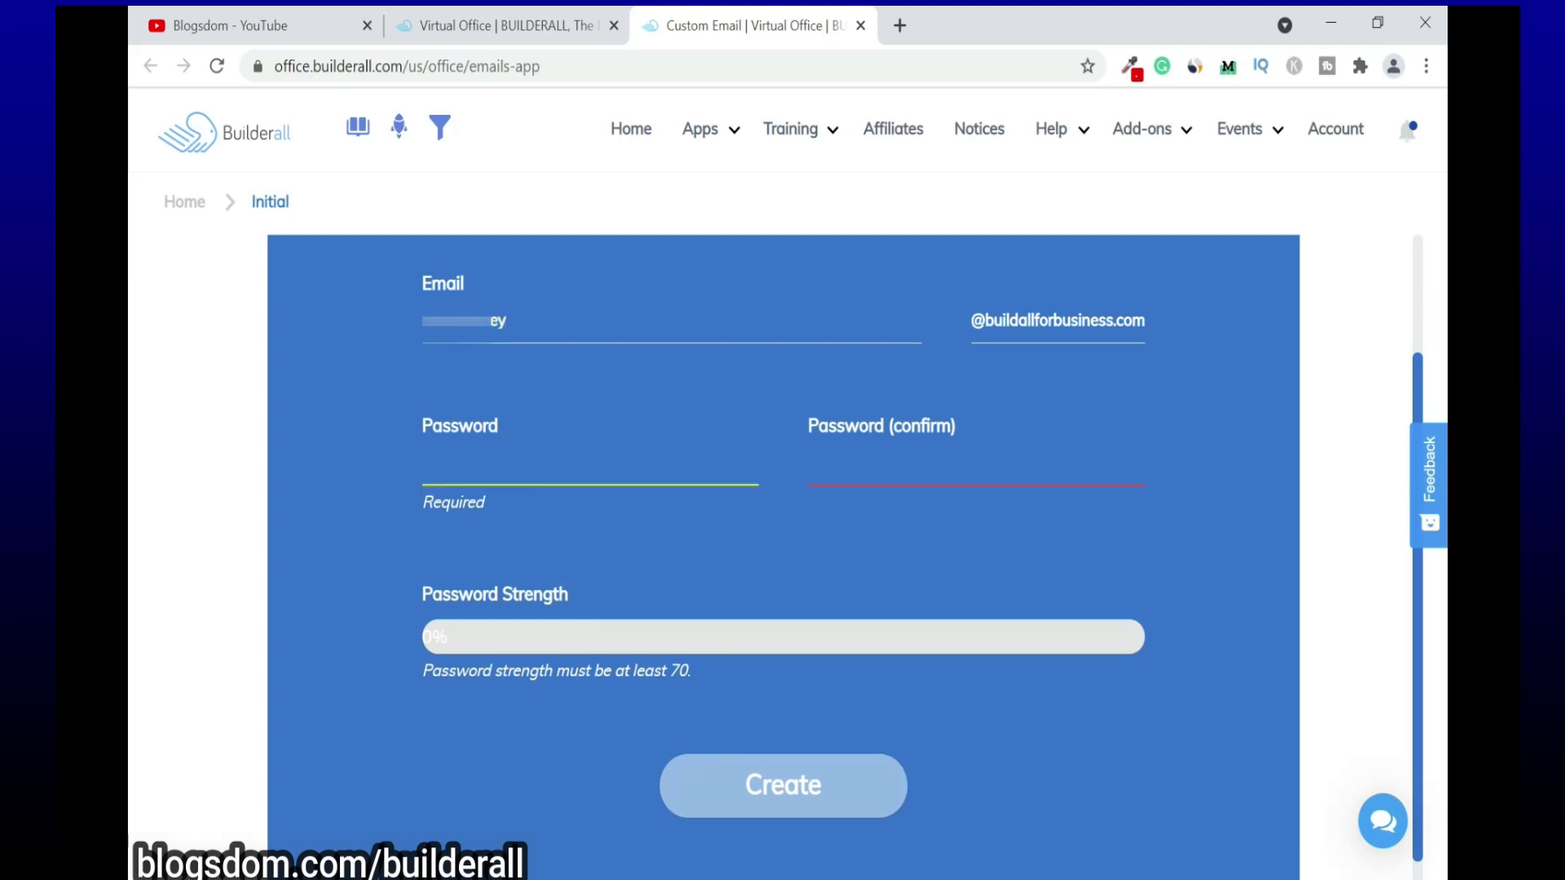
{"action": "type", "text": "•••••••••"}
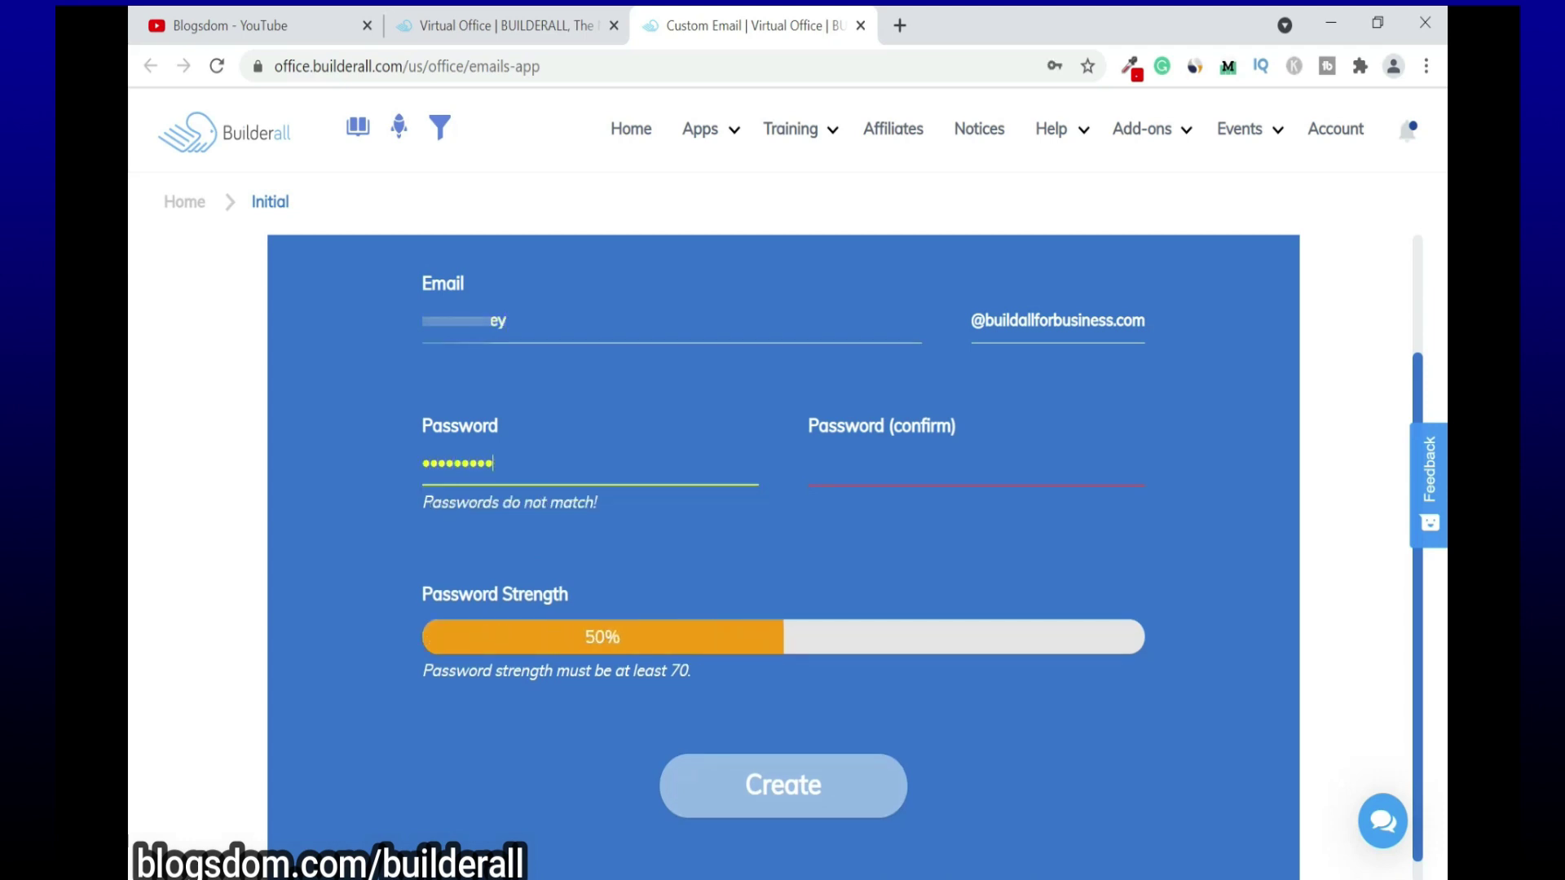
{"action": "type", "text": "•••"}
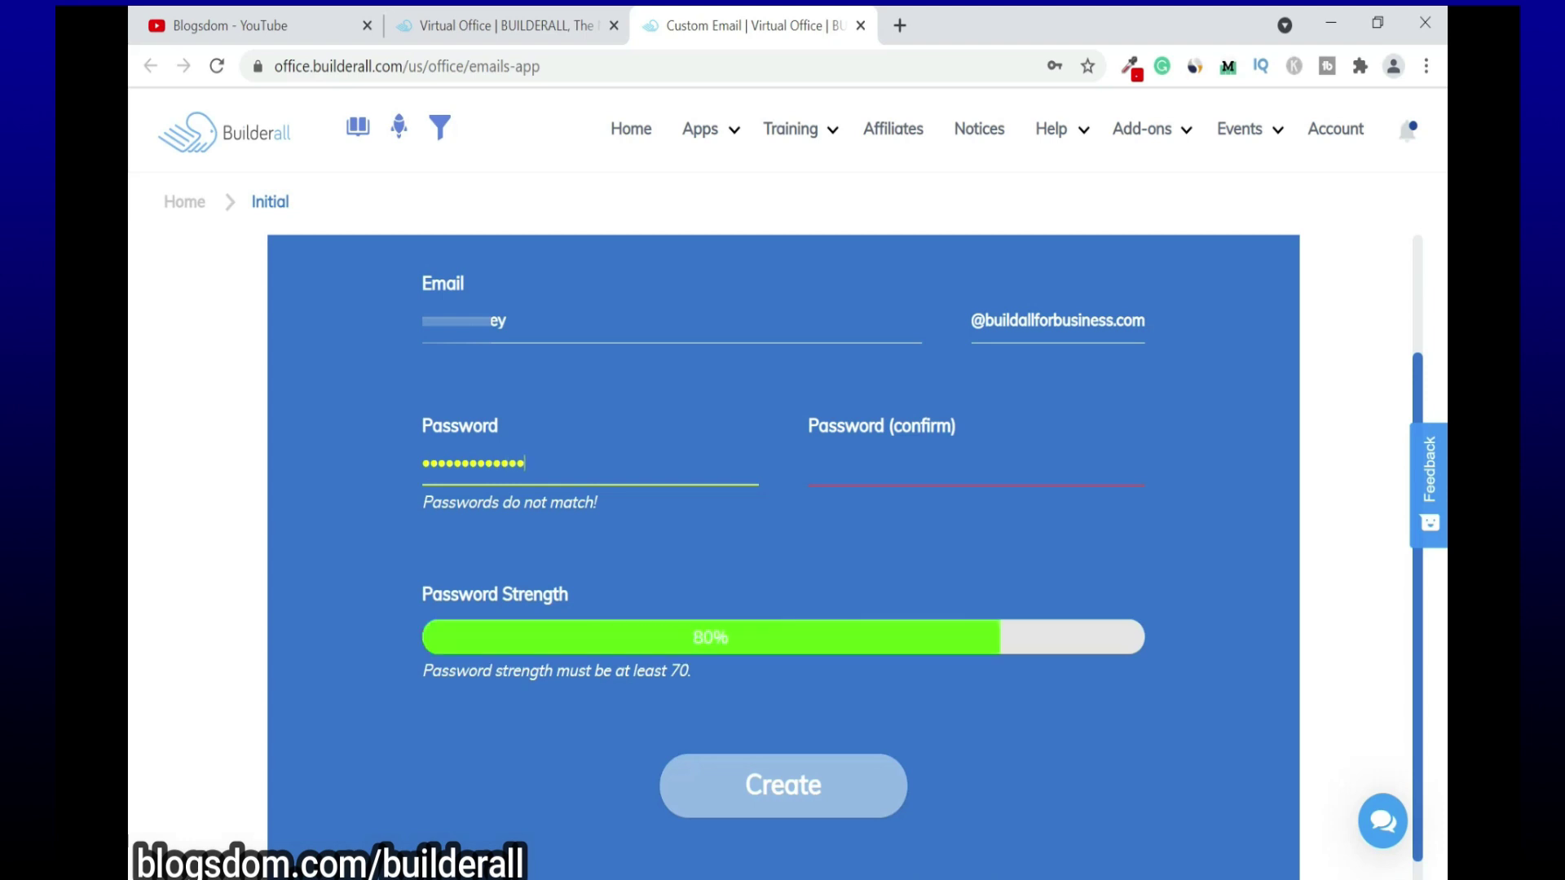
{"action": "type", "text": "••"}
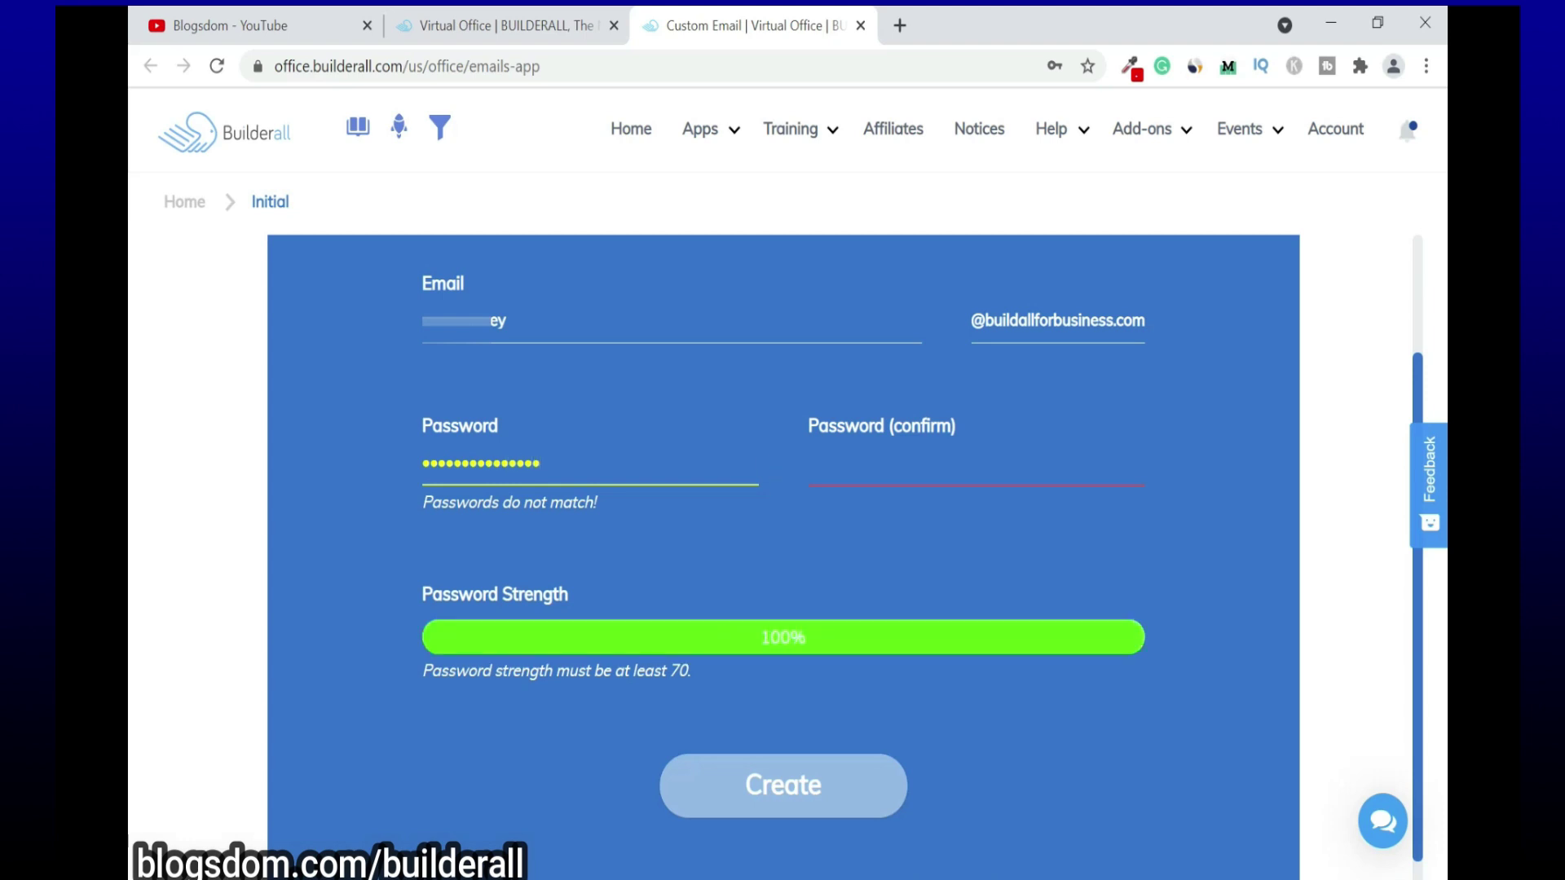
{"action": "left_click", "coordinate": [975, 465]}
{"action": "type", "text": "••••••••••••"}
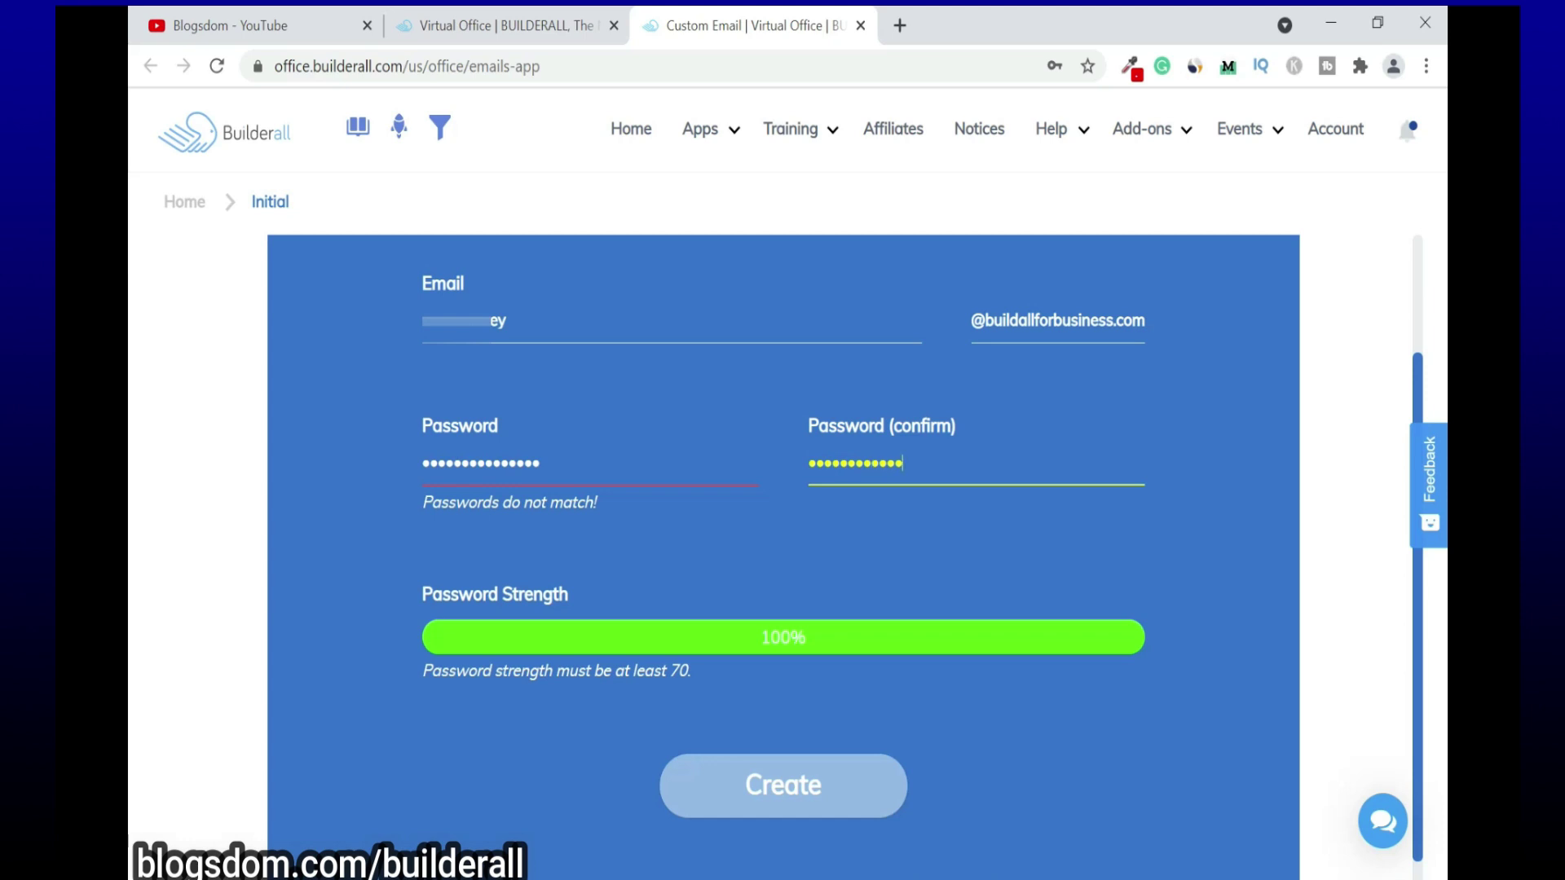
{"action": "type", "text": "•••"}
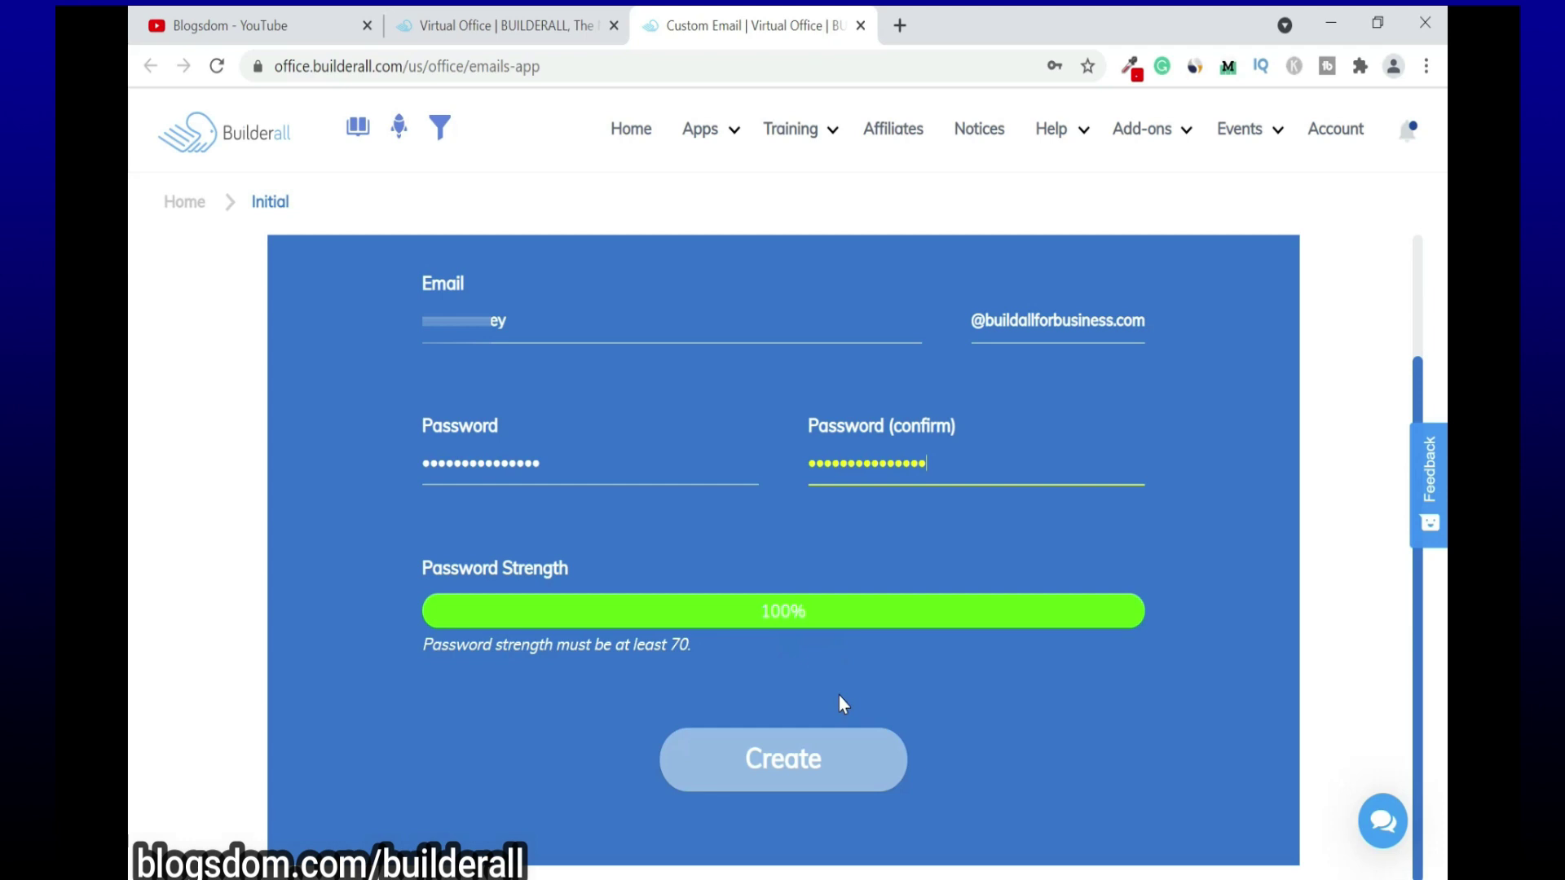
Step: Create the email account, dismiss the Success message, and select the https part of the URL
{"action": "left_click", "coordinate": [792, 776]}
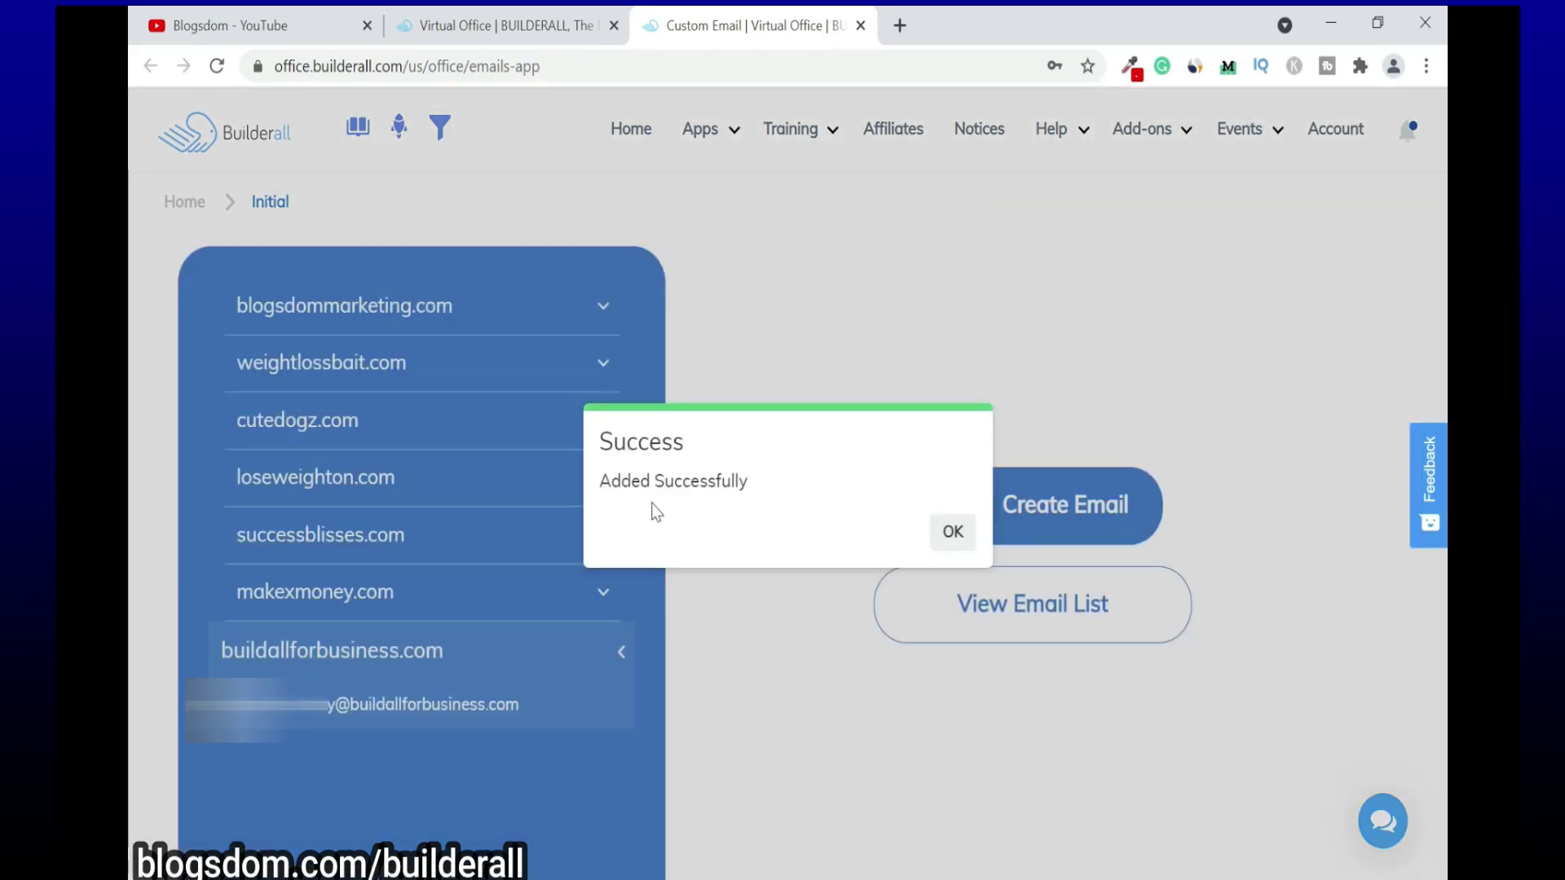
{"action": "left_click", "coordinate": [950, 531]}
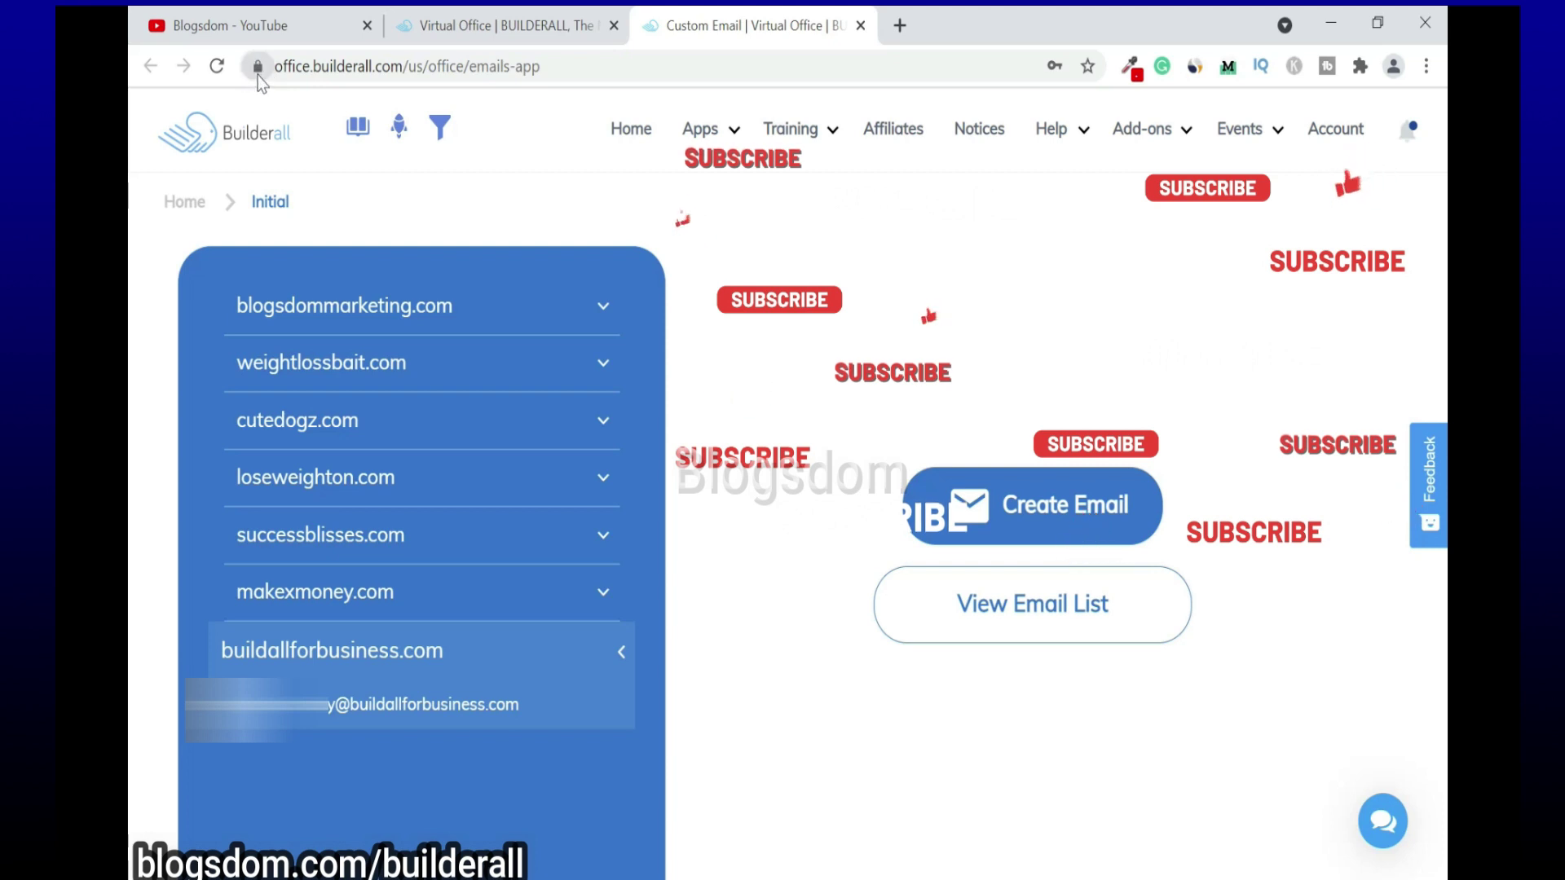
{"action": "left_click", "coordinate": [408, 66]}
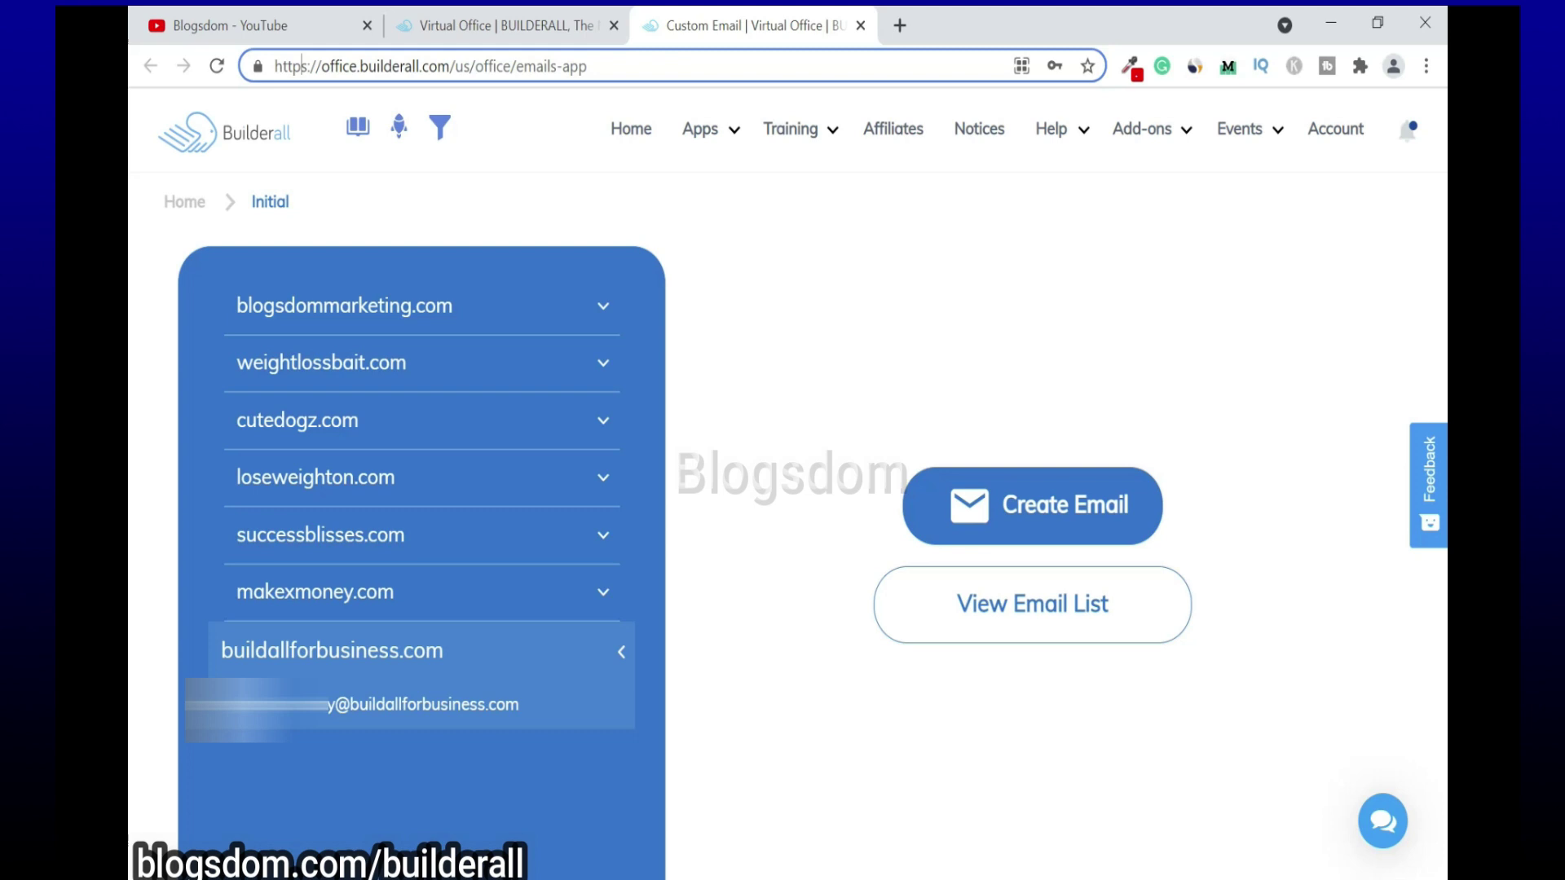
{"action": "left_click_drag", "start_coordinate": [308, 66], "coordinate": [274, 66]}
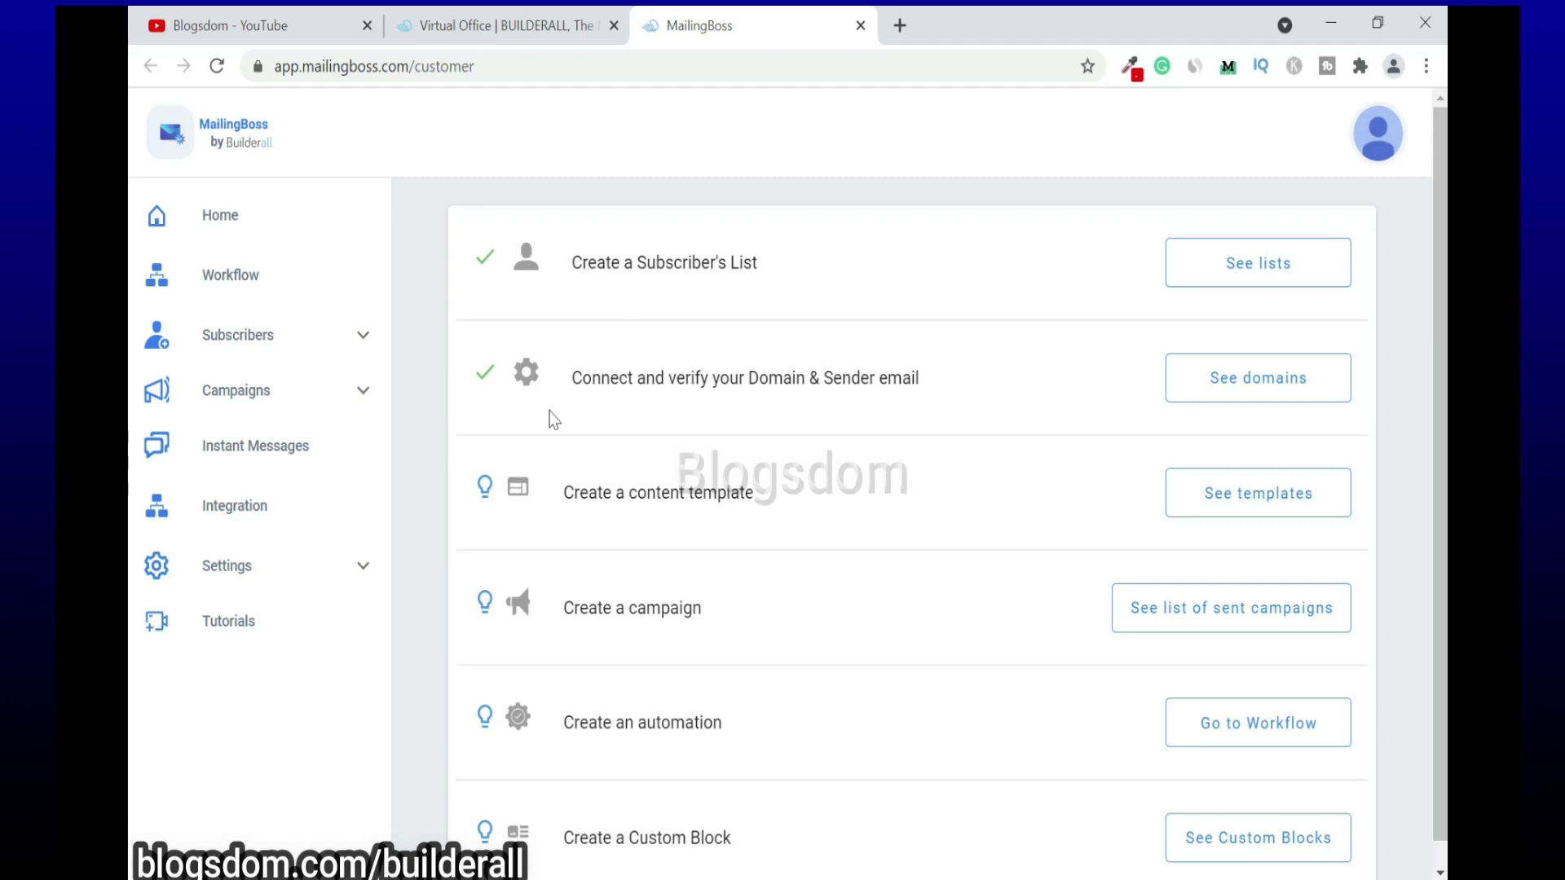
Step: Expand the Settings section in the MailingBoss sidebar
{"action": "left_click", "coordinate": [244, 565]}
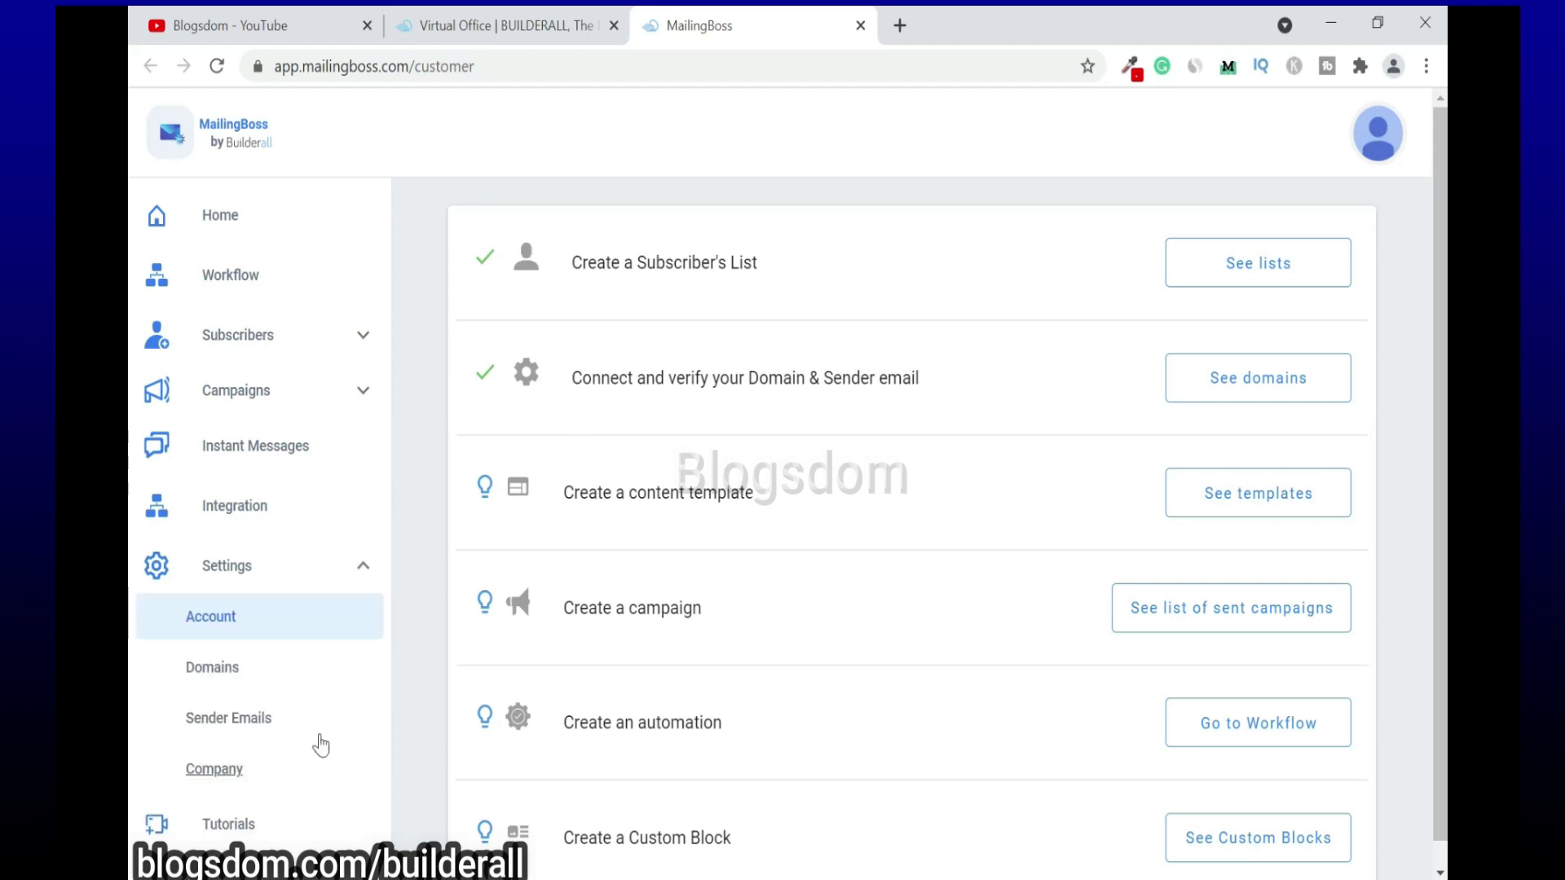
Step: Create and save the domain buildallforbusiness.com under Settings > Domains
{"action": "left_click", "coordinate": [213, 668]}
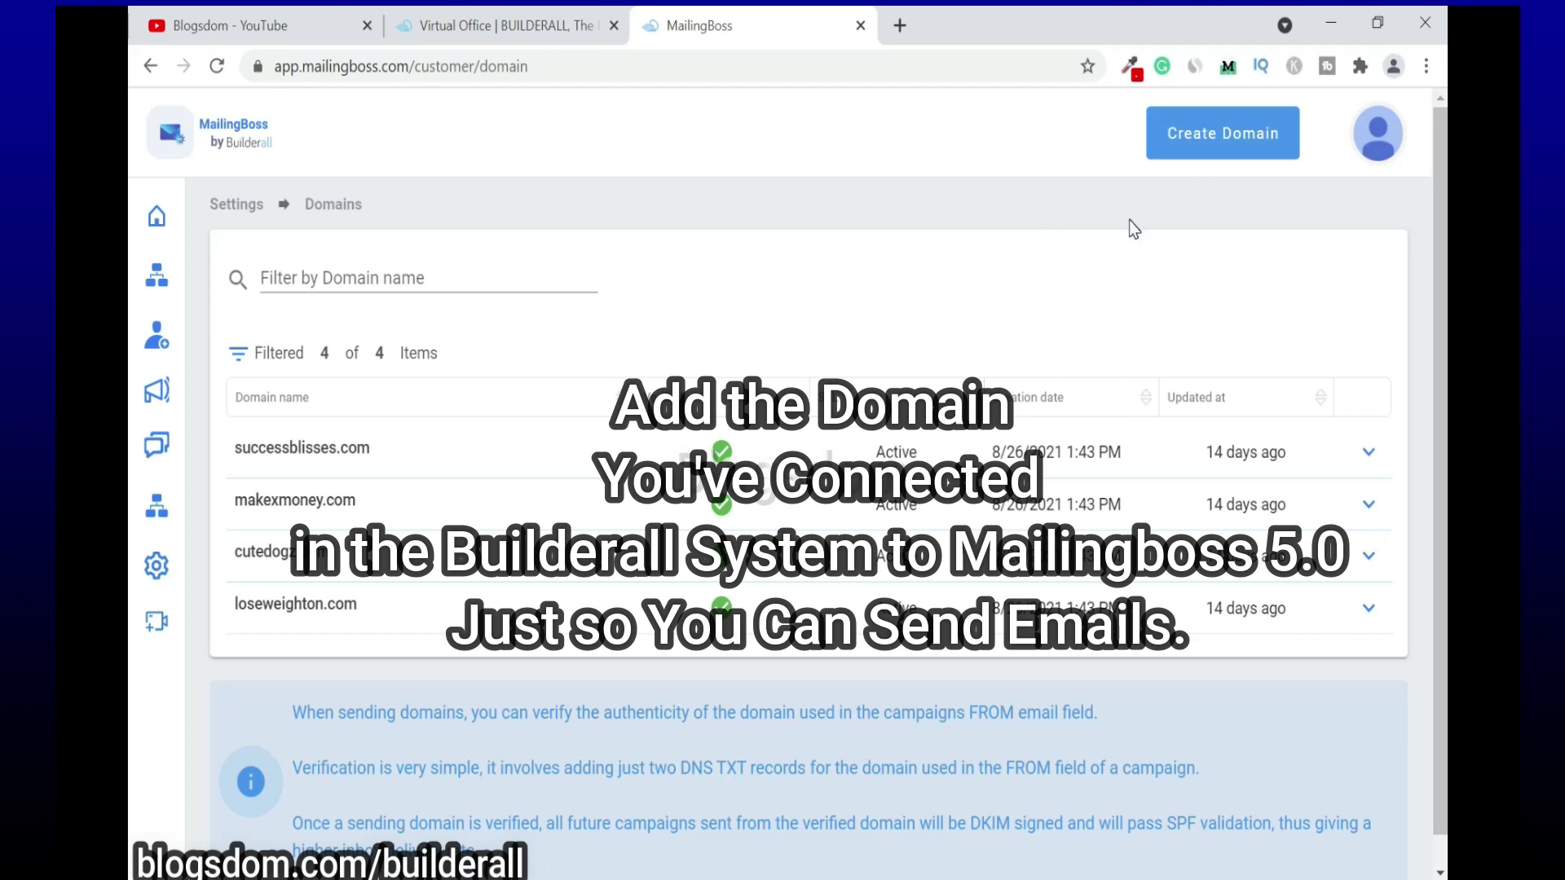
{"action": "left_click", "coordinate": [1213, 138]}
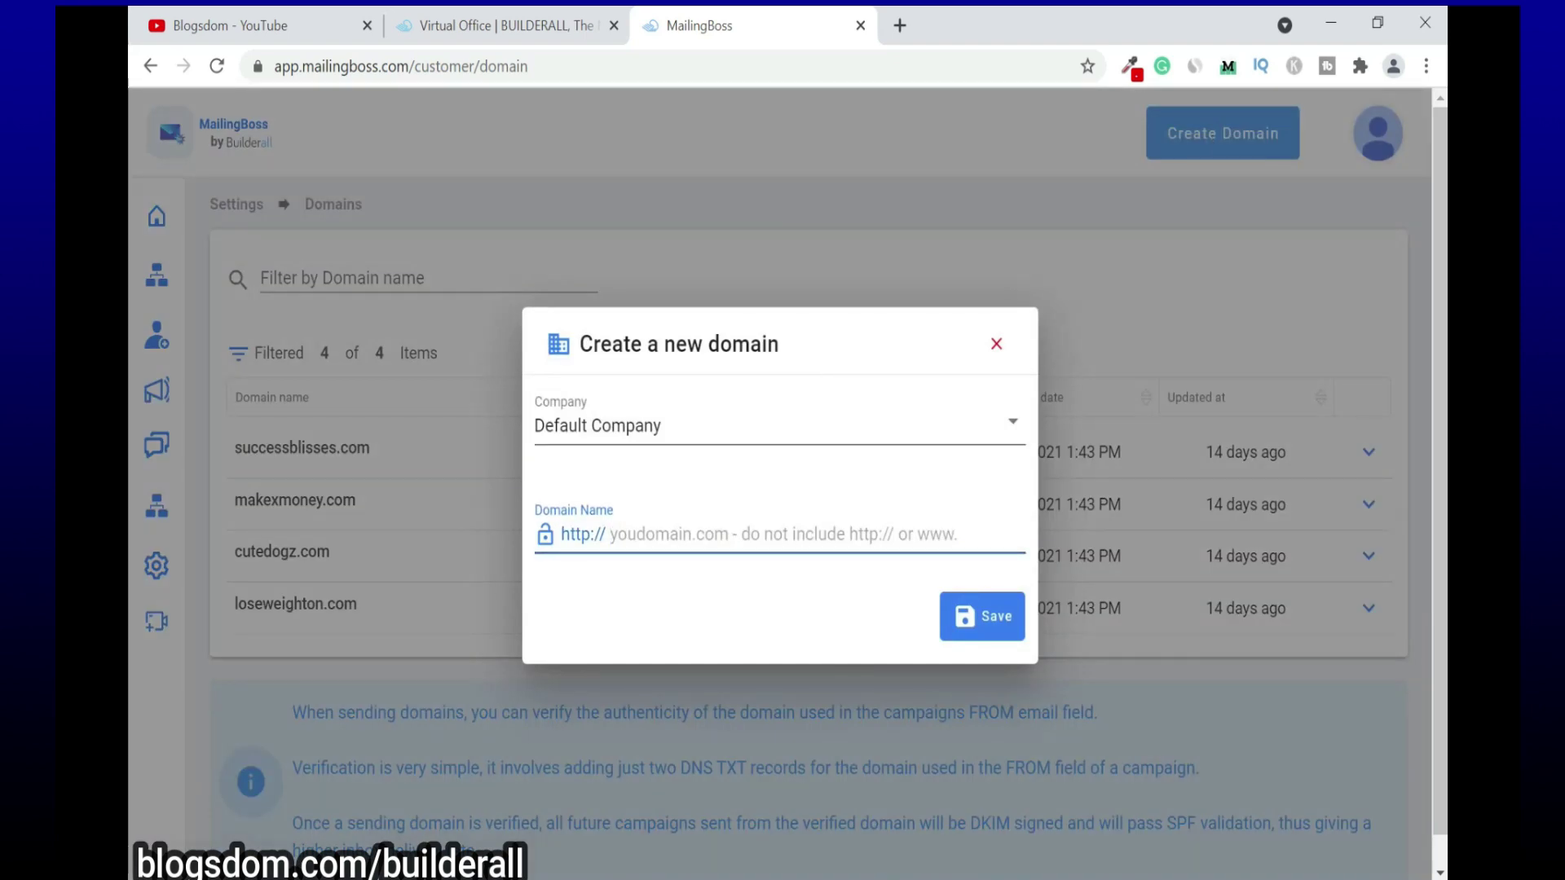
{"action": "type", "text": "buildallf"}
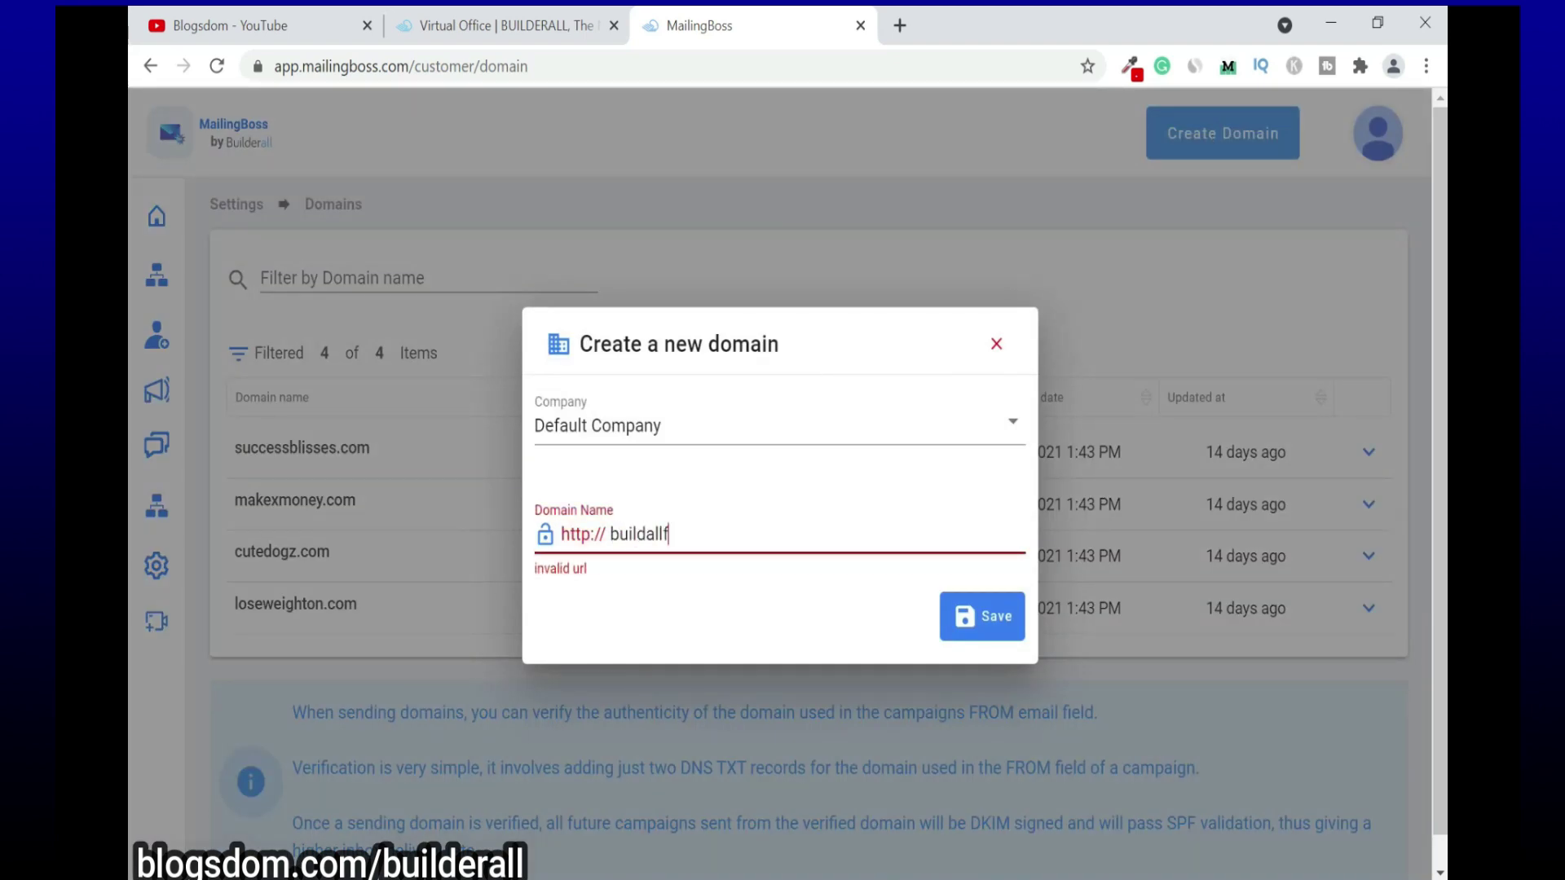
{"action": "type", "text": "orbusiness.com"}
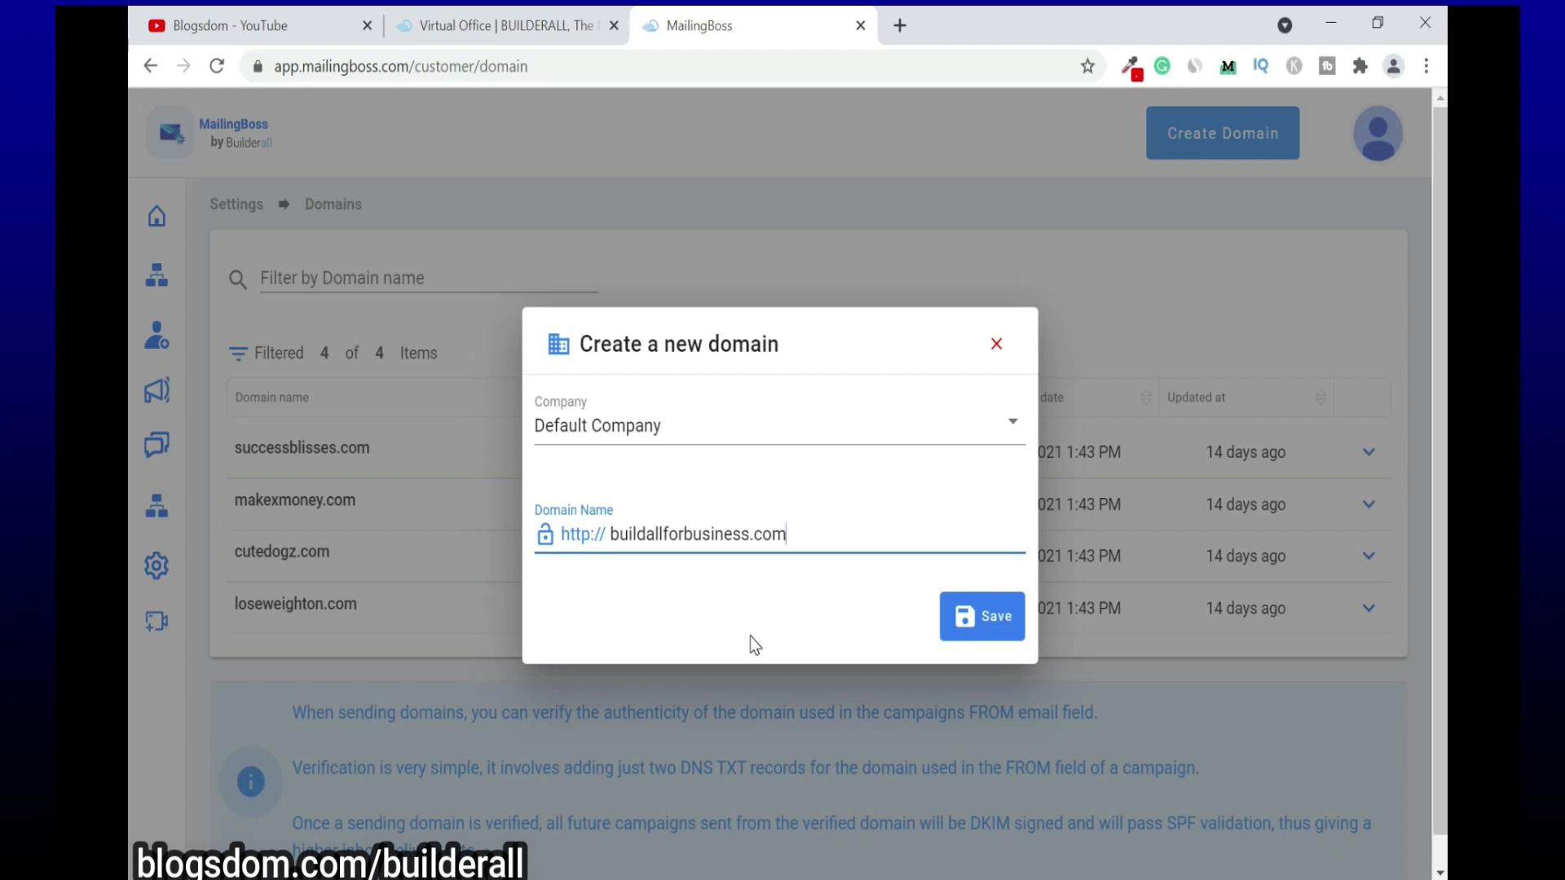
{"action": "left_click", "coordinate": [995, 621]}
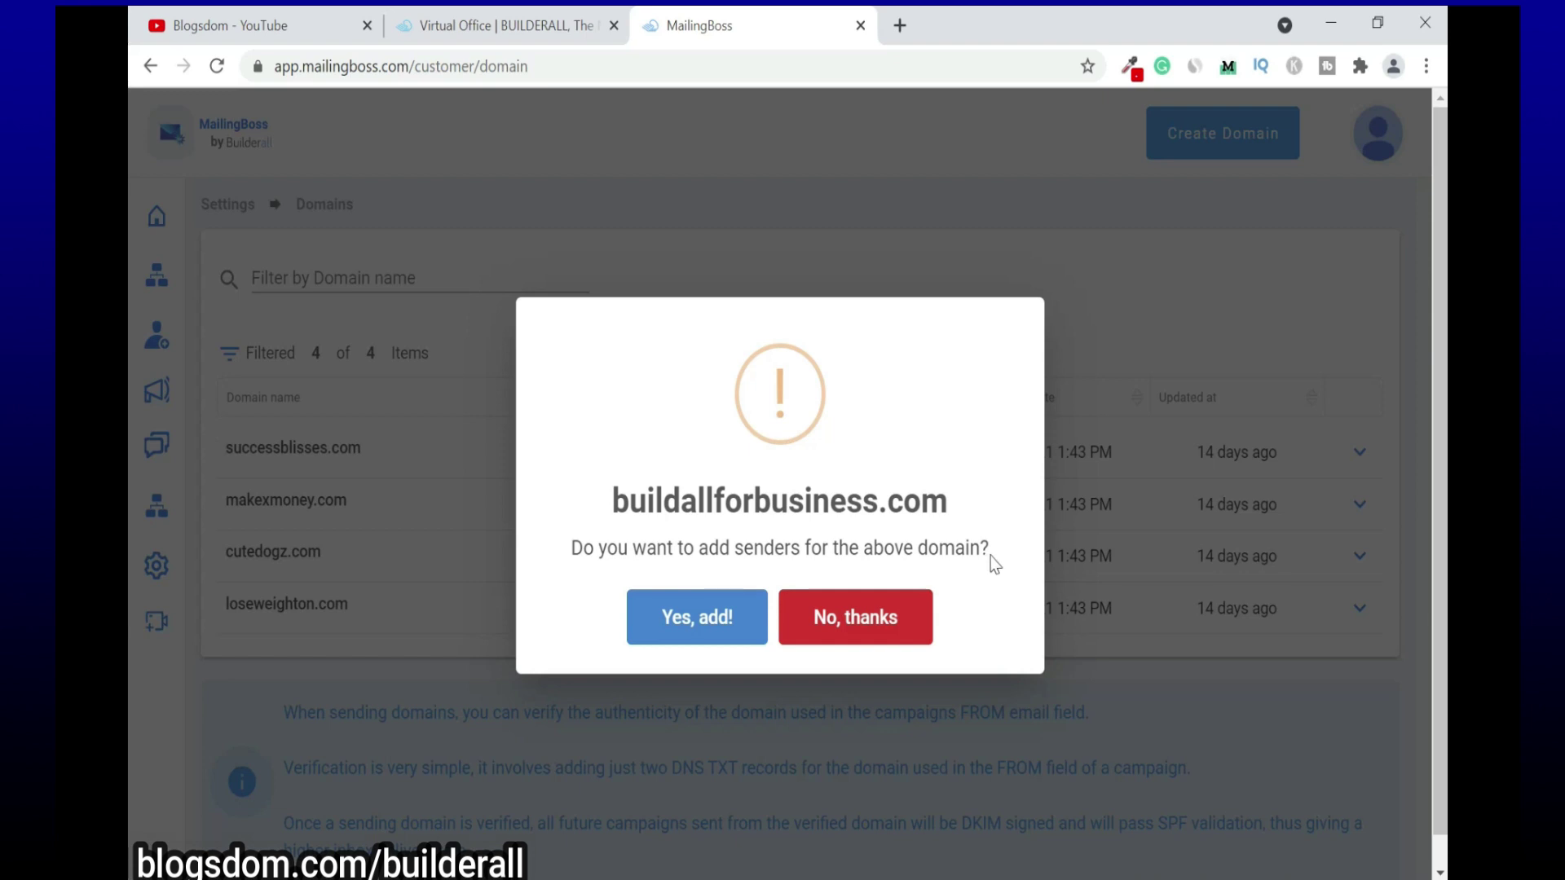
Step: Add sender 'Build All for Business' with its buildallforbusiness.com address and save, triggering the validation email
{"action": "left_click", "coordinate": [696, 617]}
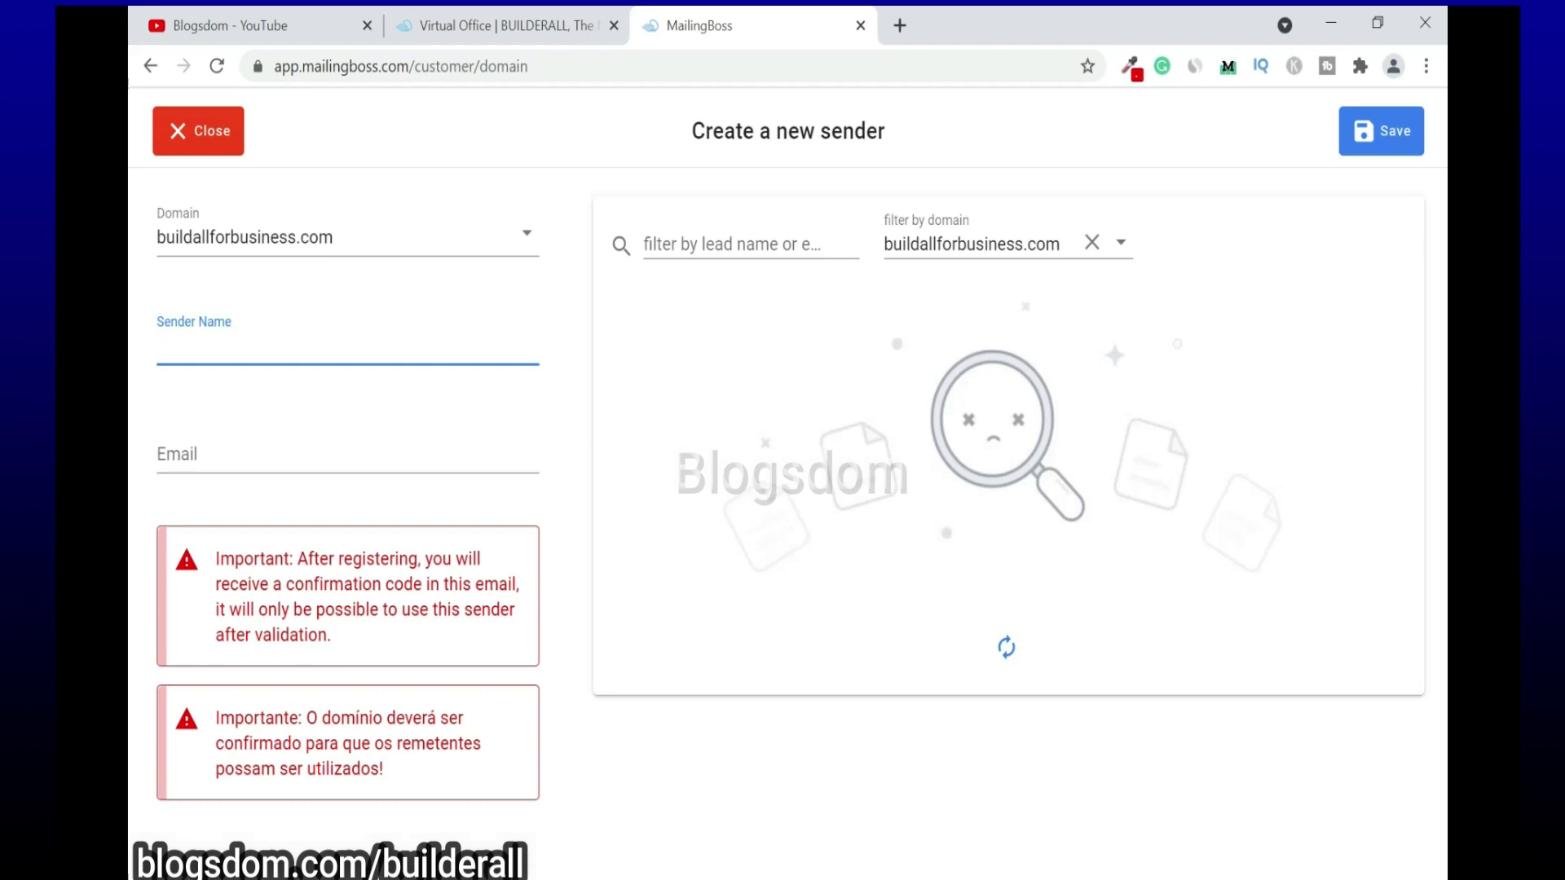
{"action": "type", "text": "Build All for Business"}
{"action": "key", "text": "Tab"}
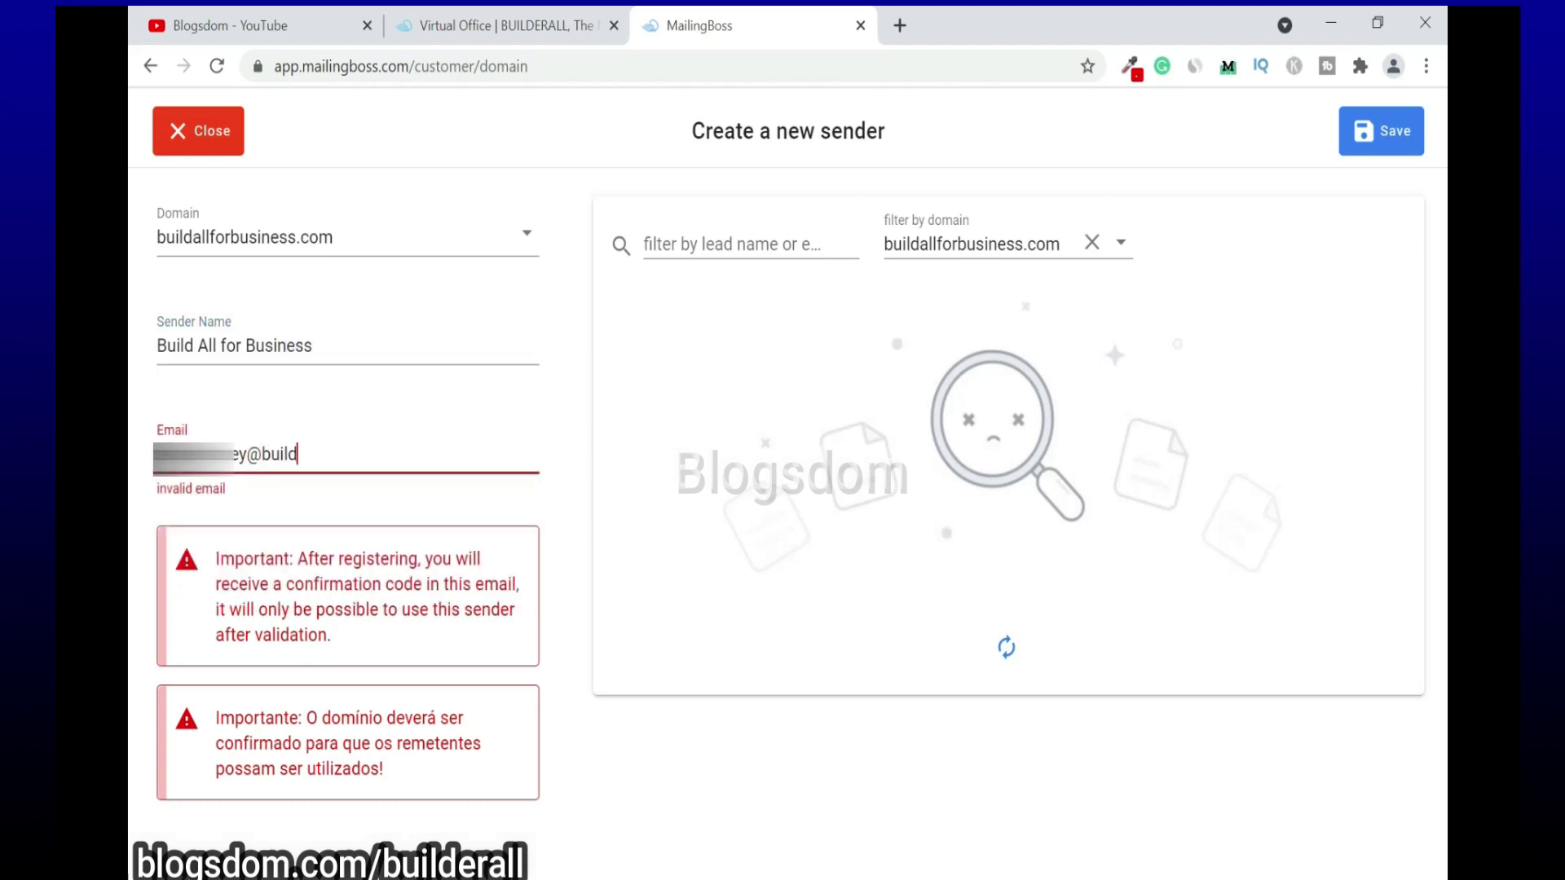
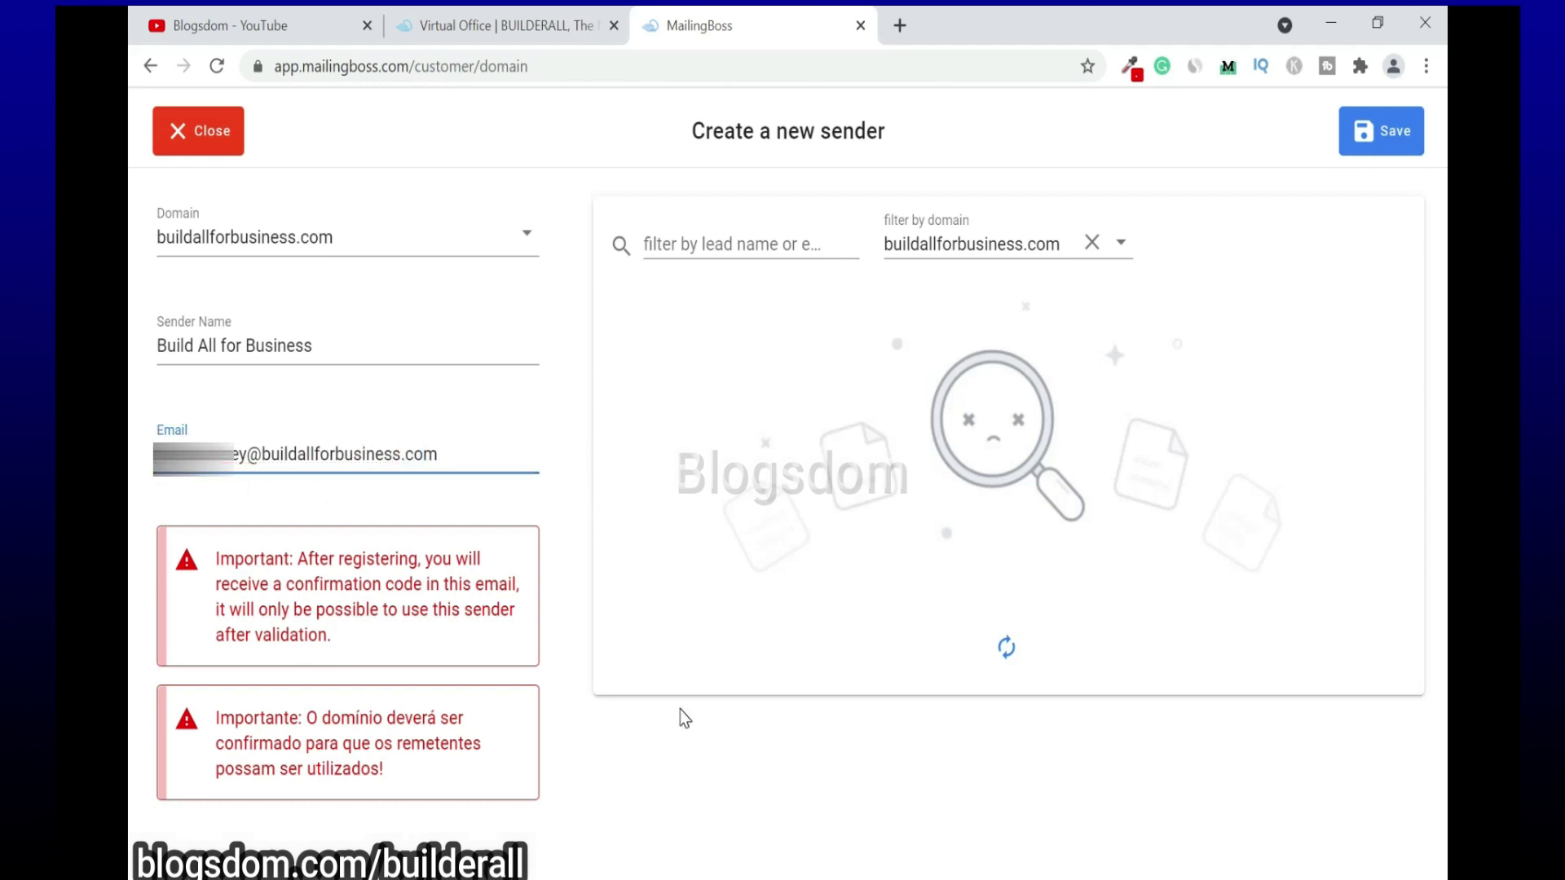
{"action": "left_click", "coordinate": [1399, 133]}
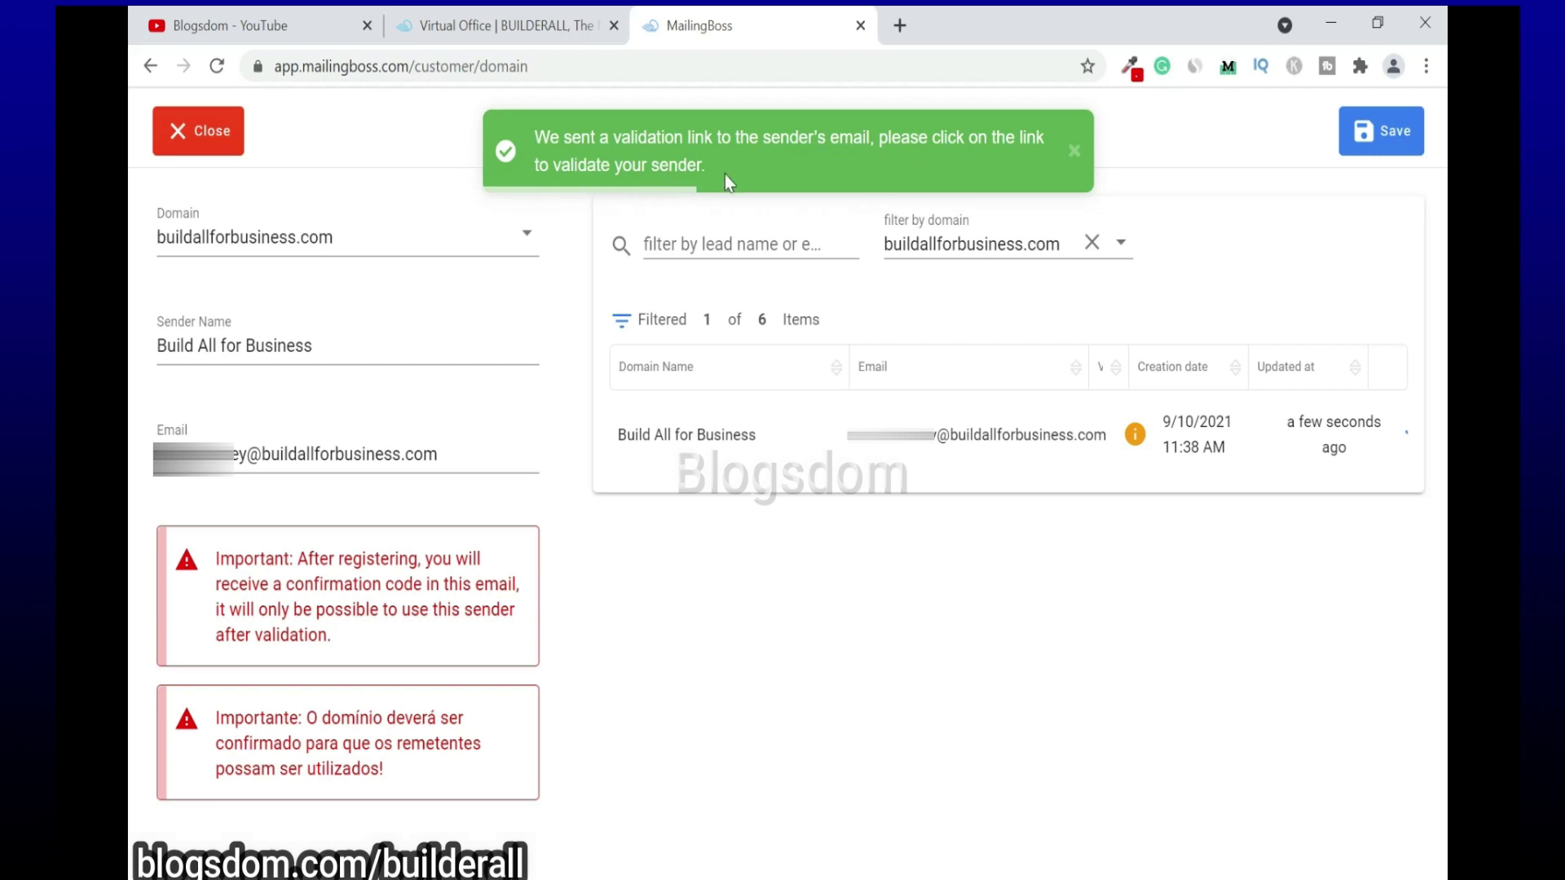
{"action": "left_click", "coordinate": [777, 189]}
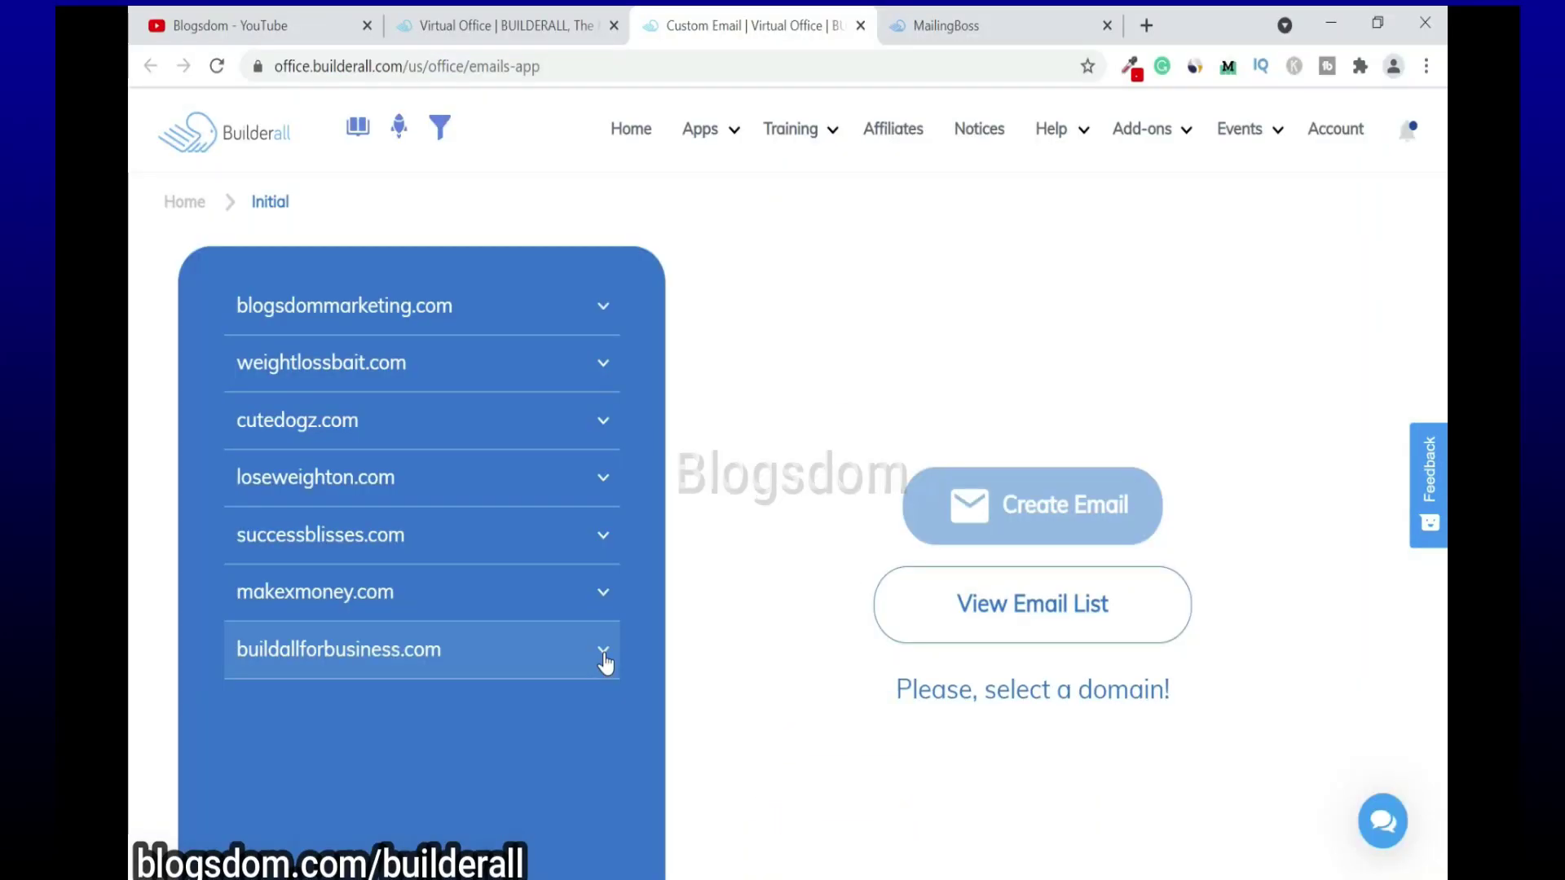
Step: Open the full Emails List and expand the buildallforbusiness.com mailbox to show its webmail access
{"action": "left_click", "coordinate": [604, 663]}
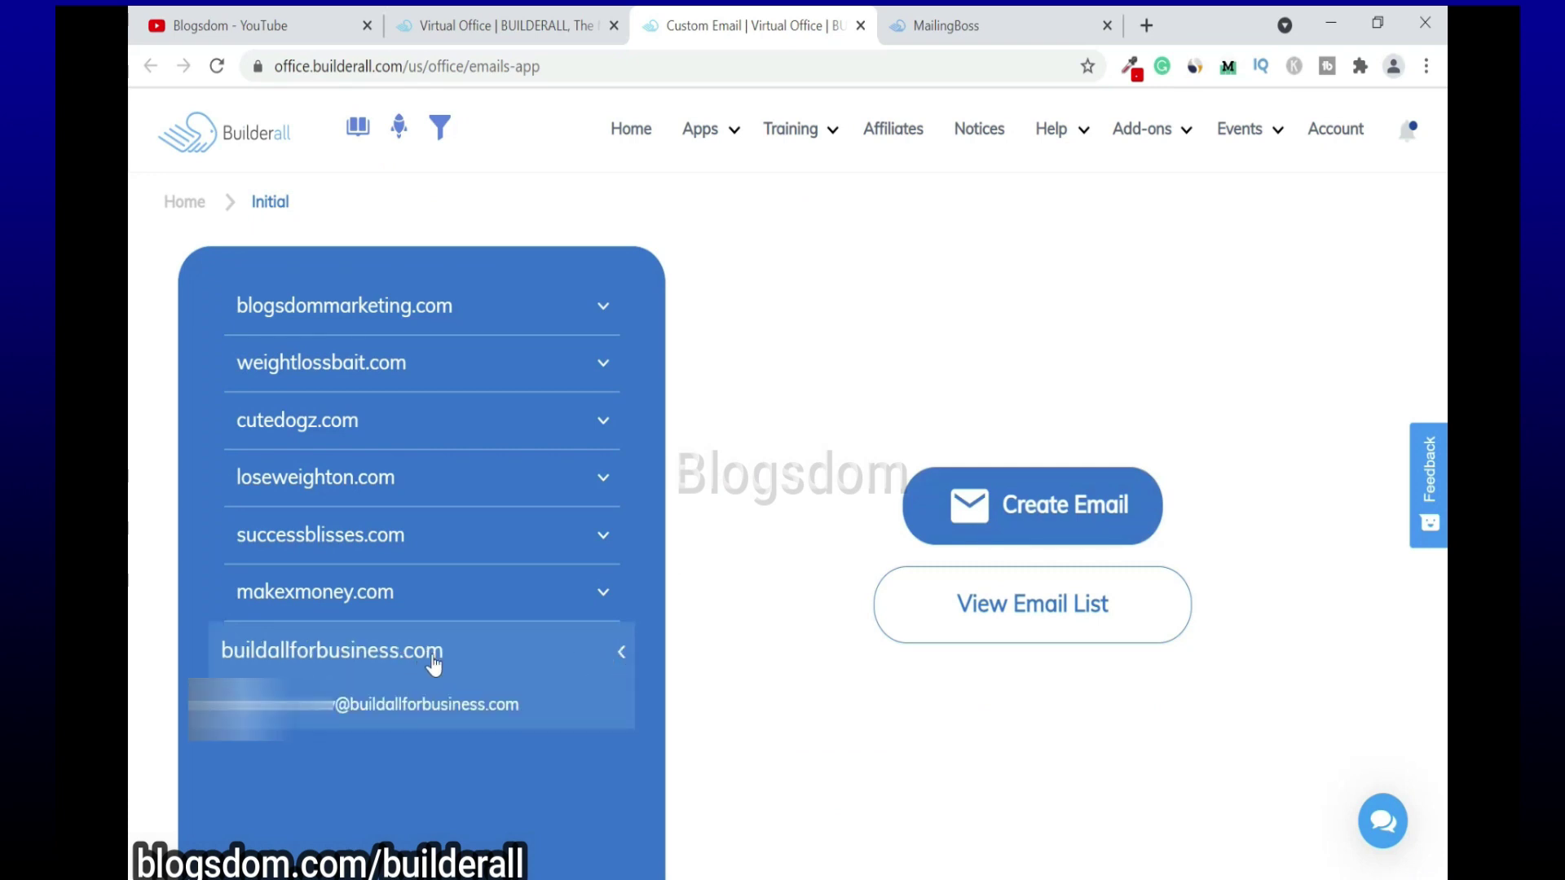
{"action": "left_click", "coordinate": [1016, 622]}
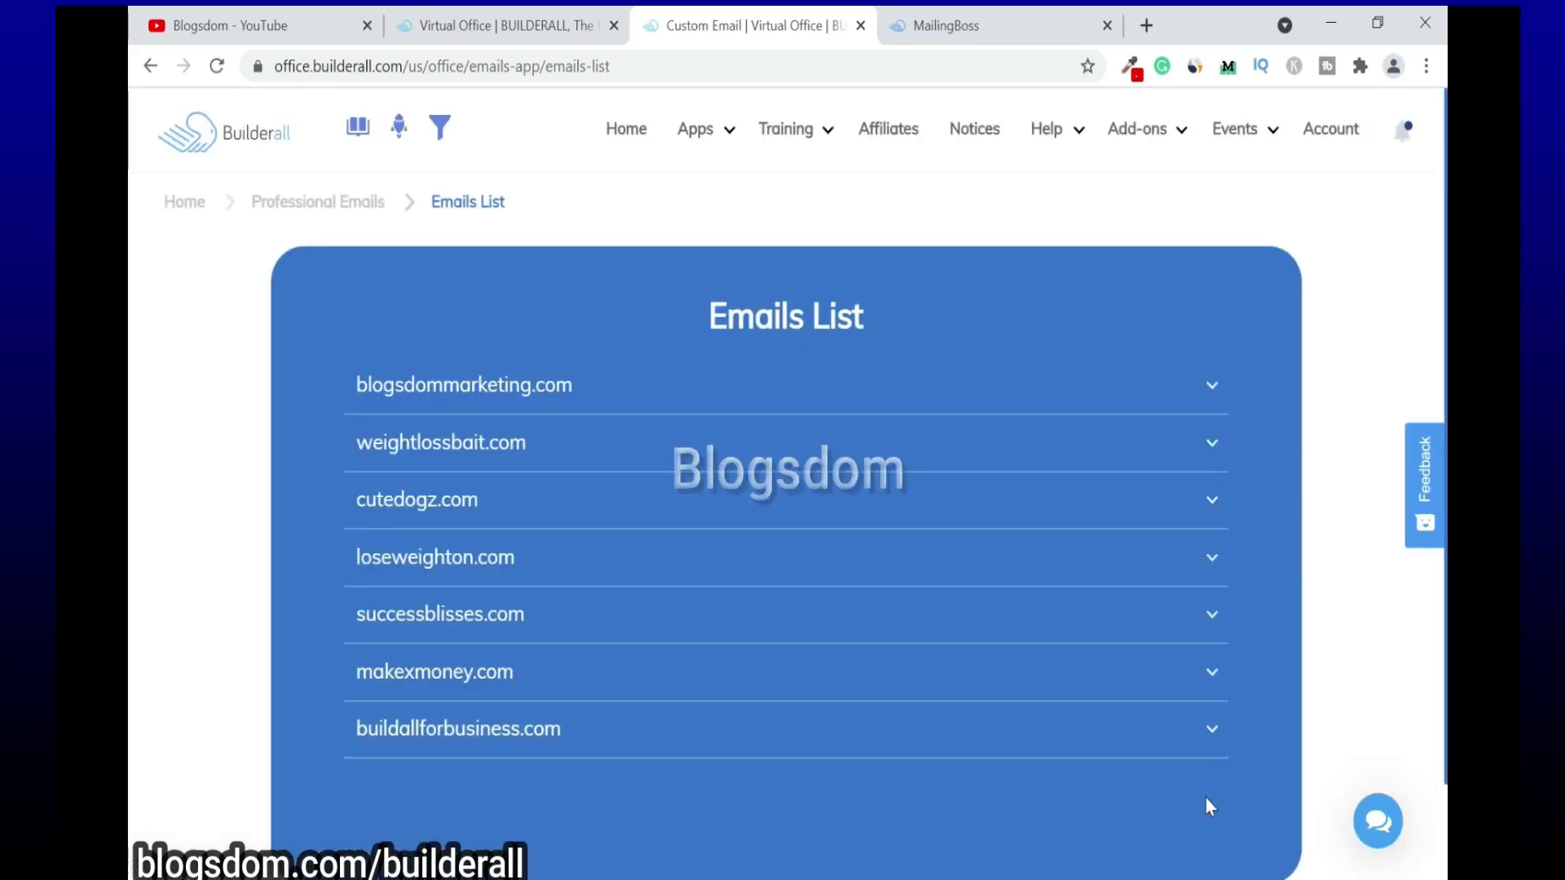
{"action": "left_click", "coordinate": [1214, 735]}
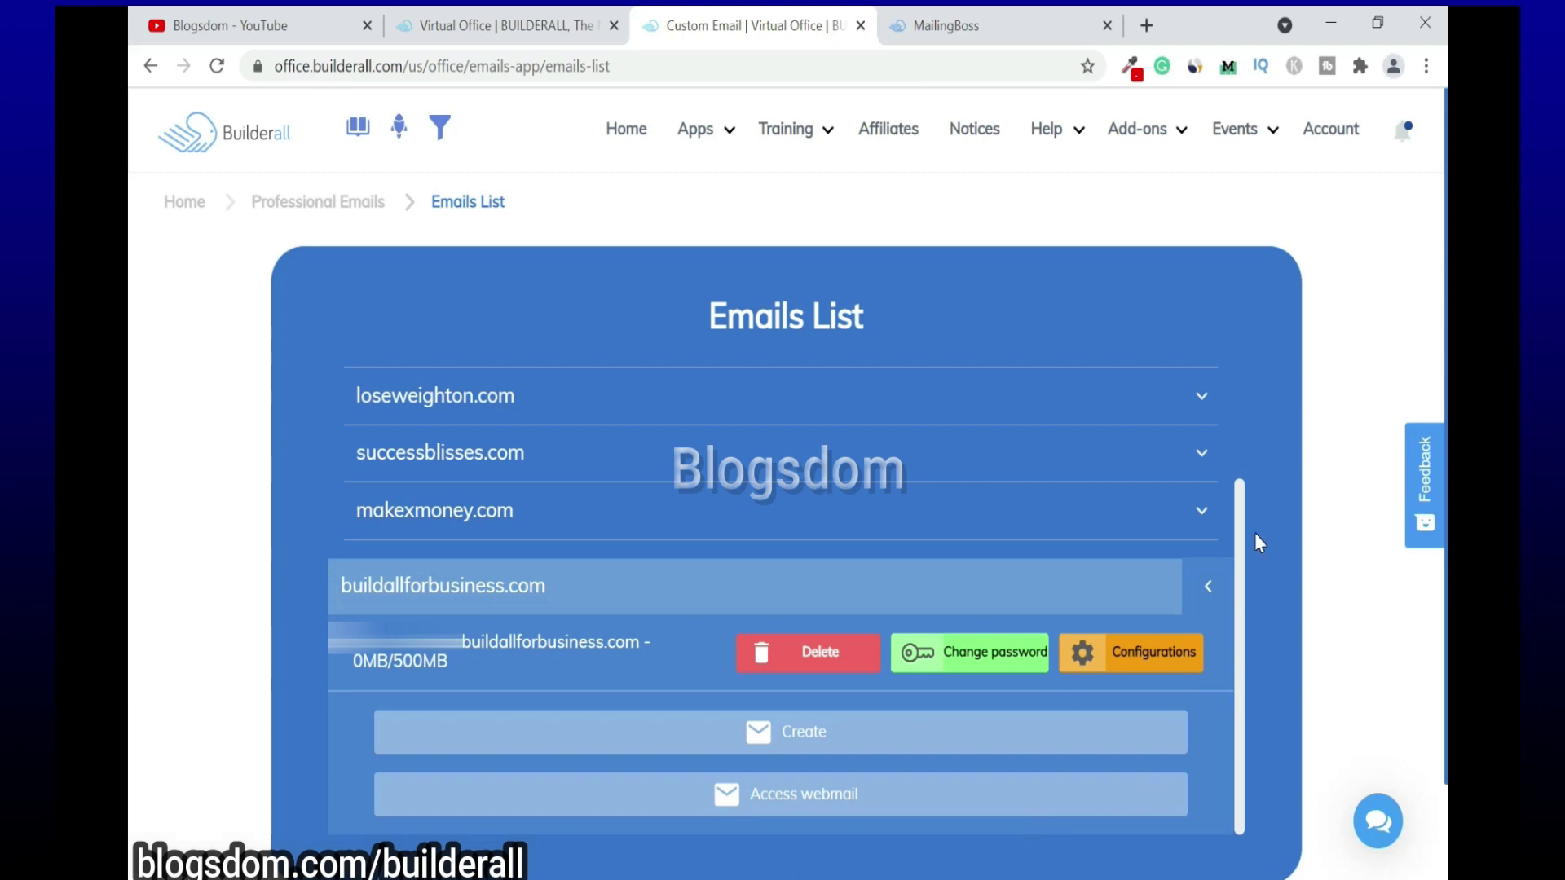
Step: Log into RainLoop with the mailbox credentials and follow the MailingBoss sender validation link
{"action": "left_click", "coordinate": [790, 805]}
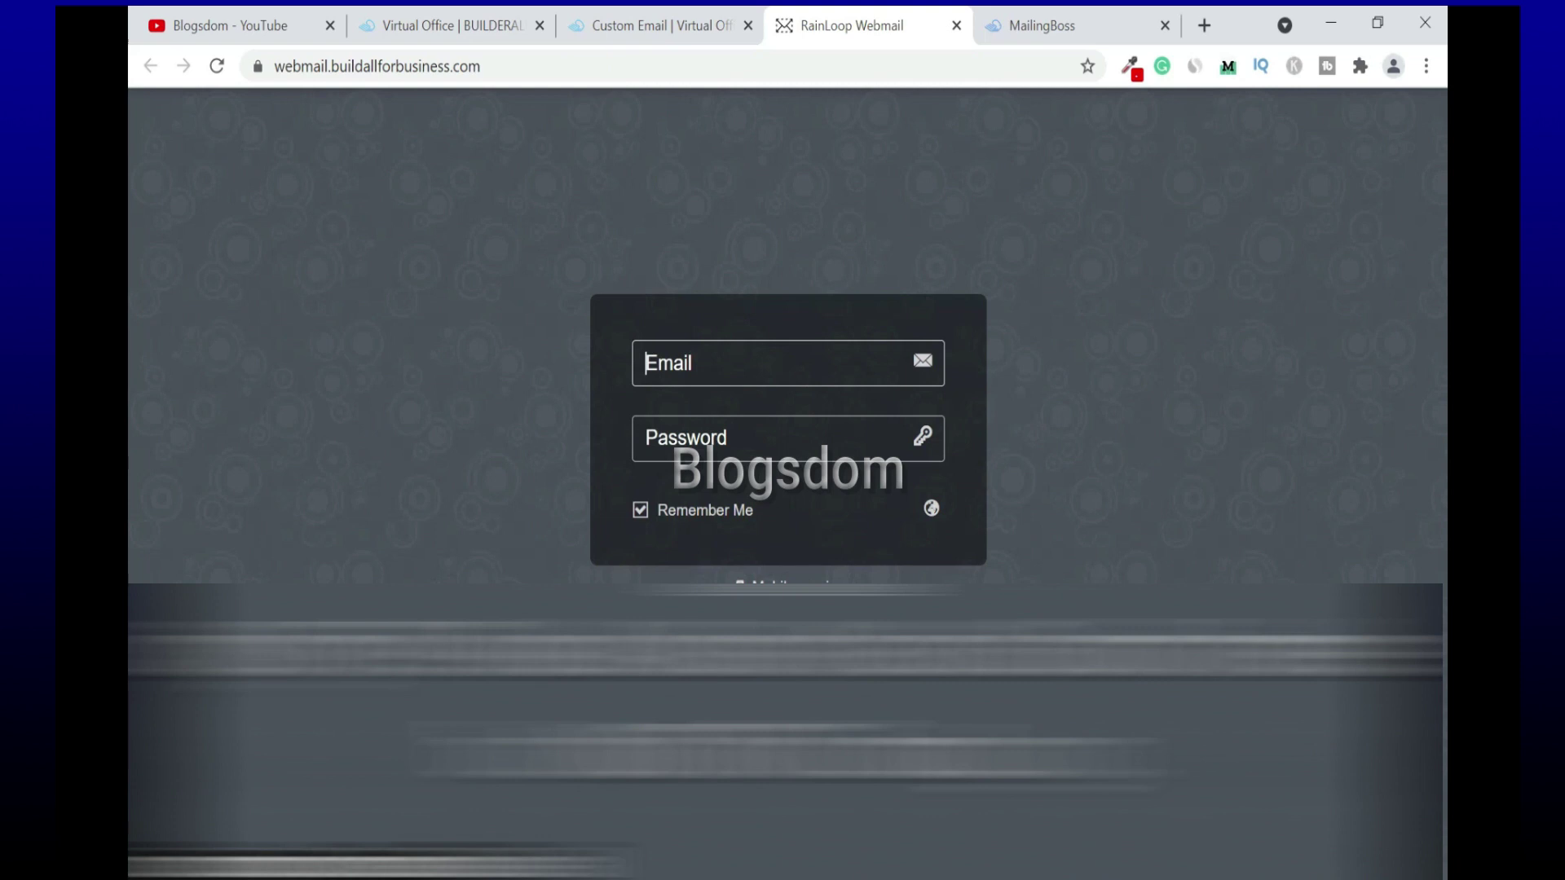
{"action": "key", "text": "ctrl+v"}
{"action": "key", "text": "Tab"}
{"action": "type", "text": "•••••••••••"}
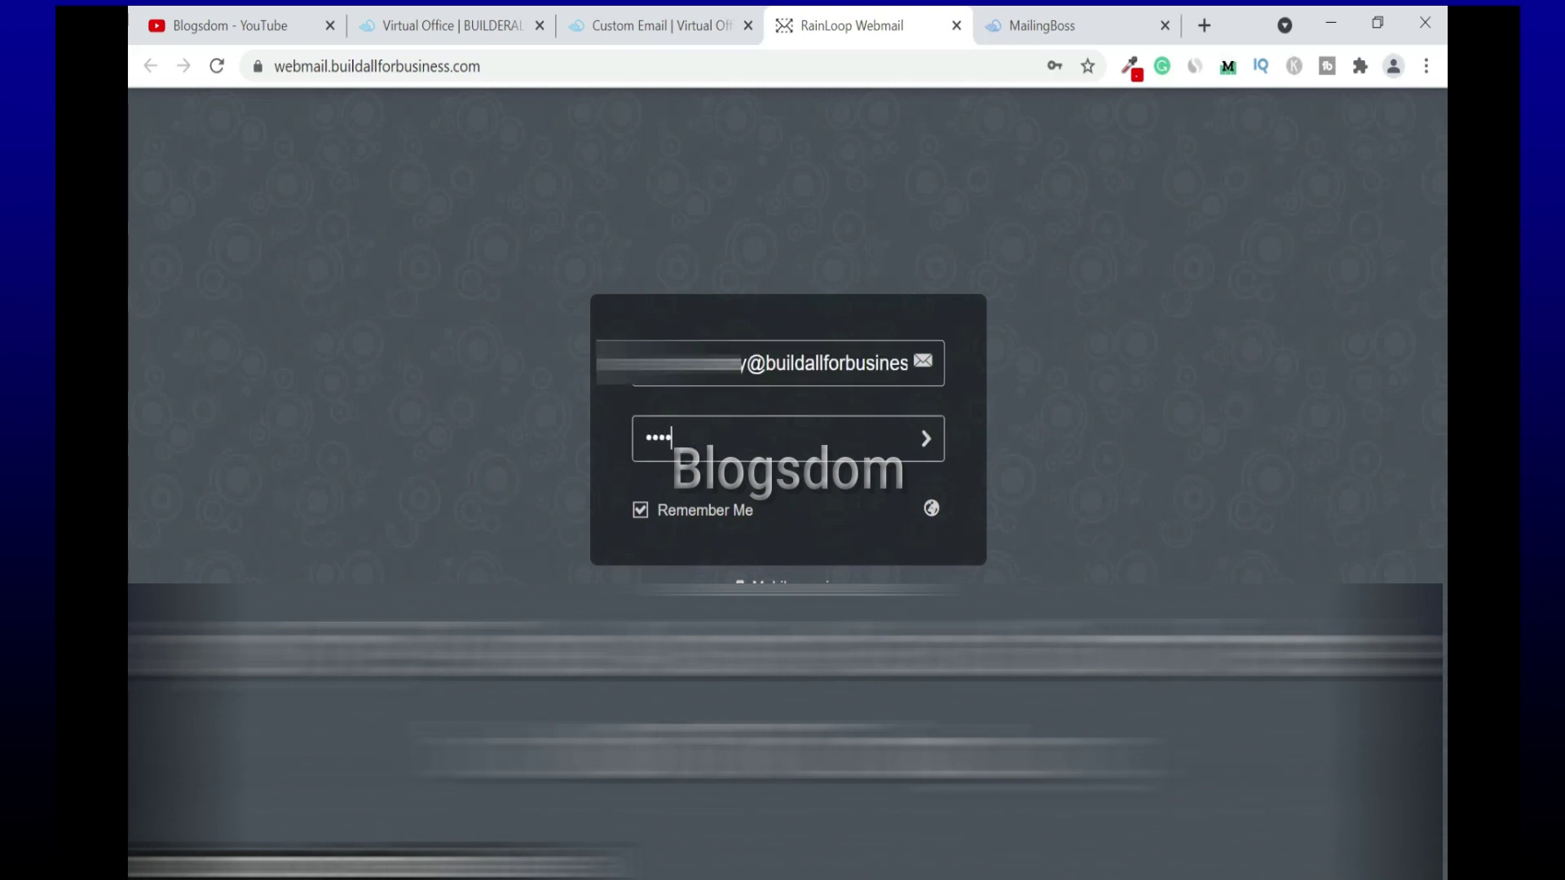
{"action": "type", "text": "•••"}
{"action": "left_click", "coordinate": [927, 444]}
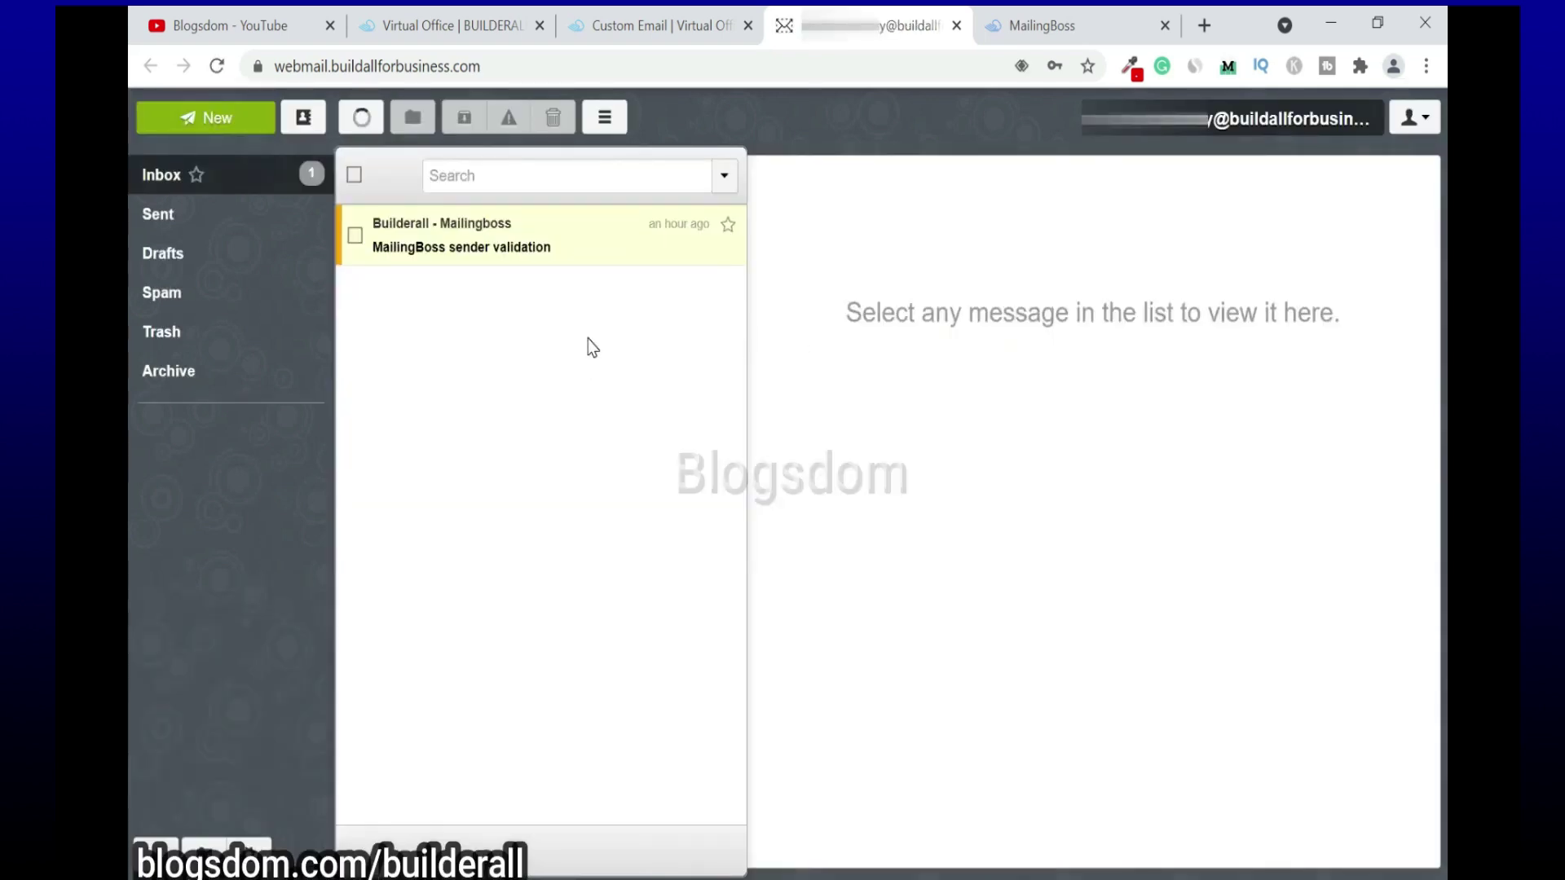
{"action": "left_click", "coordinate": [541, 241]}
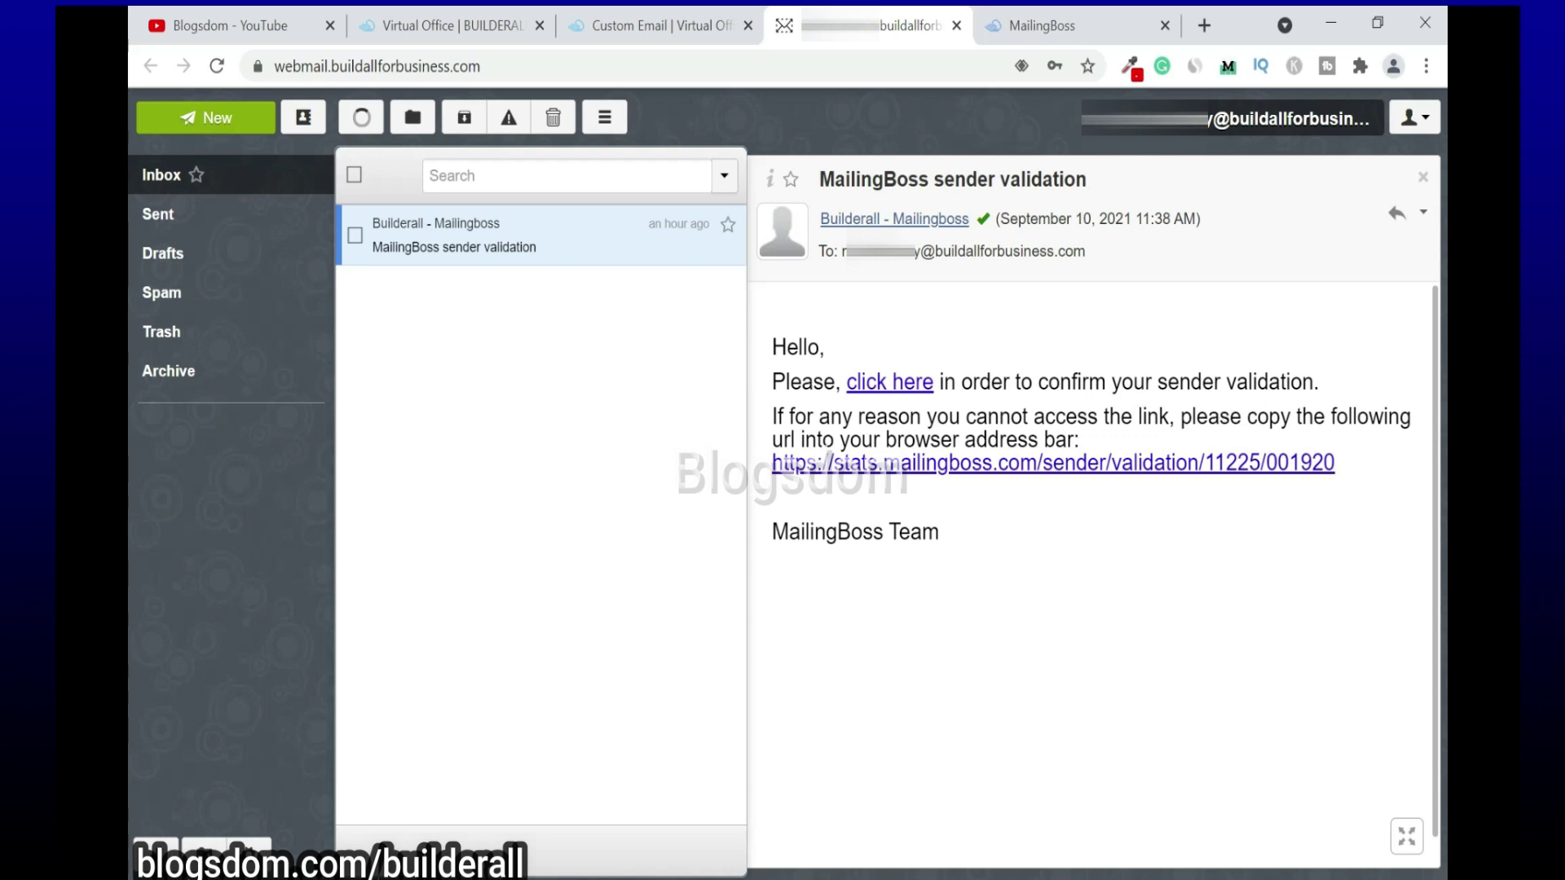
{"action": "left_click", "coordinate": [899, 380]}
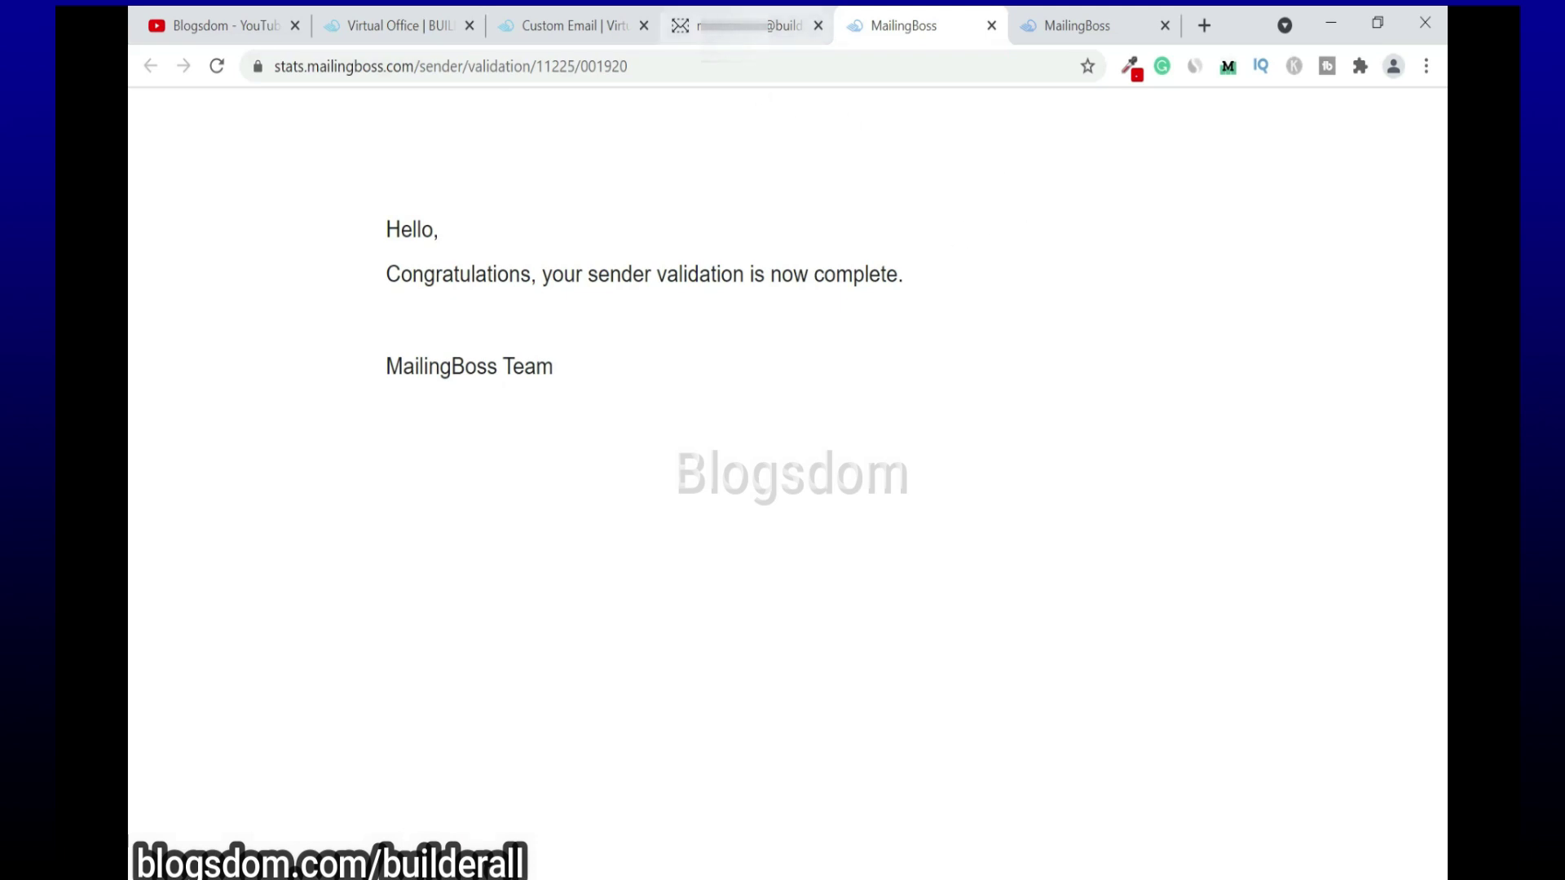
Step: Back in MailingBoss, check that the Build All for Business sender shows Verified under Sender Emails
{"action": "left_click", "coordinate": [1103, 23]}
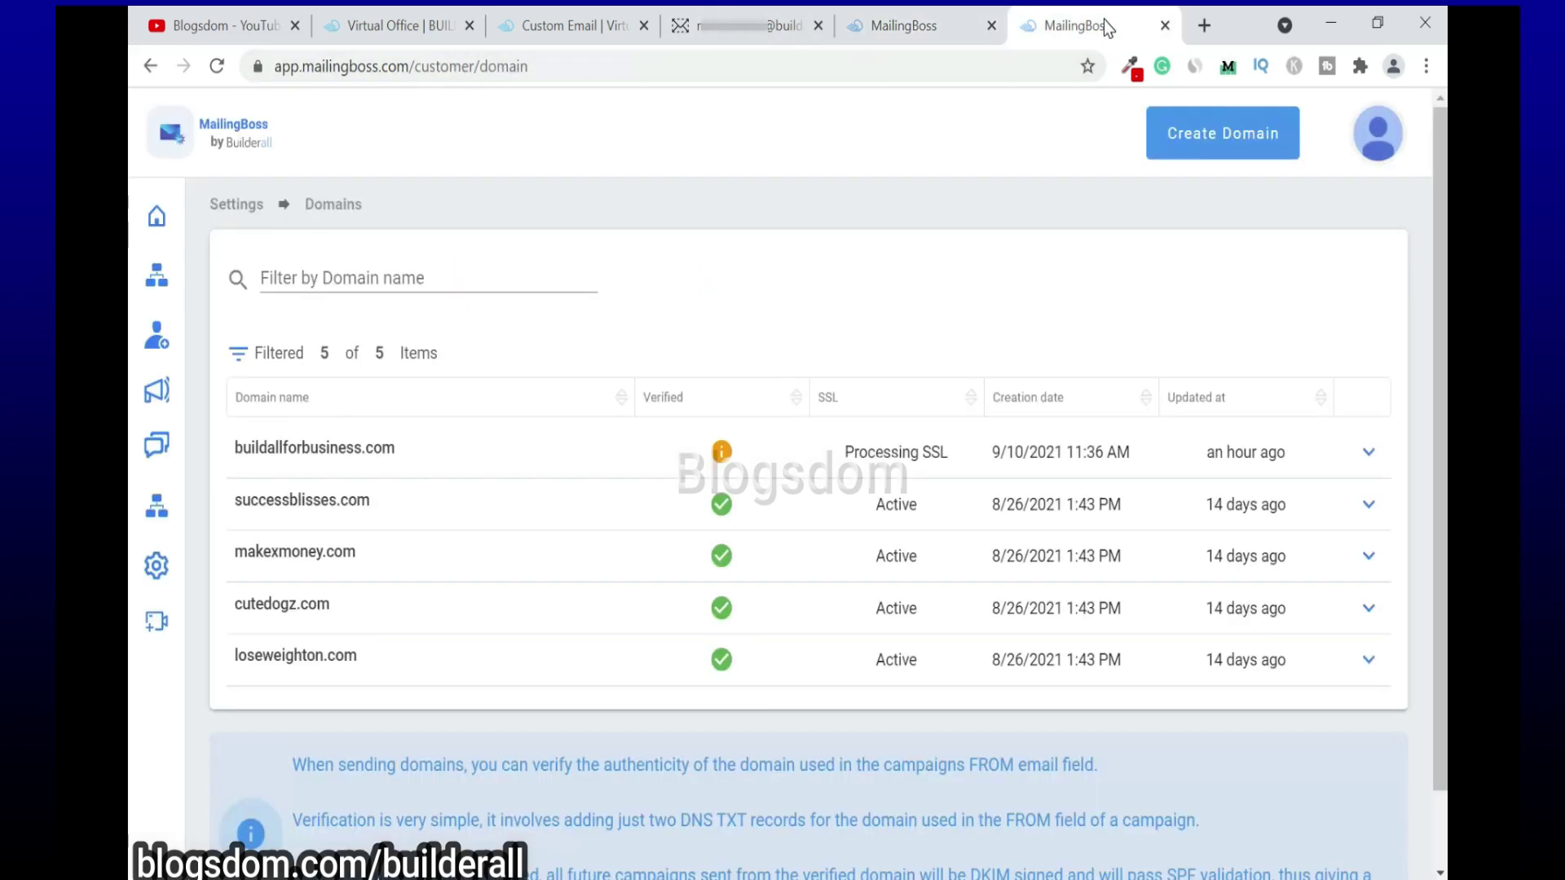
{"action": "mouse_move", "coordinate": [155, 570]}
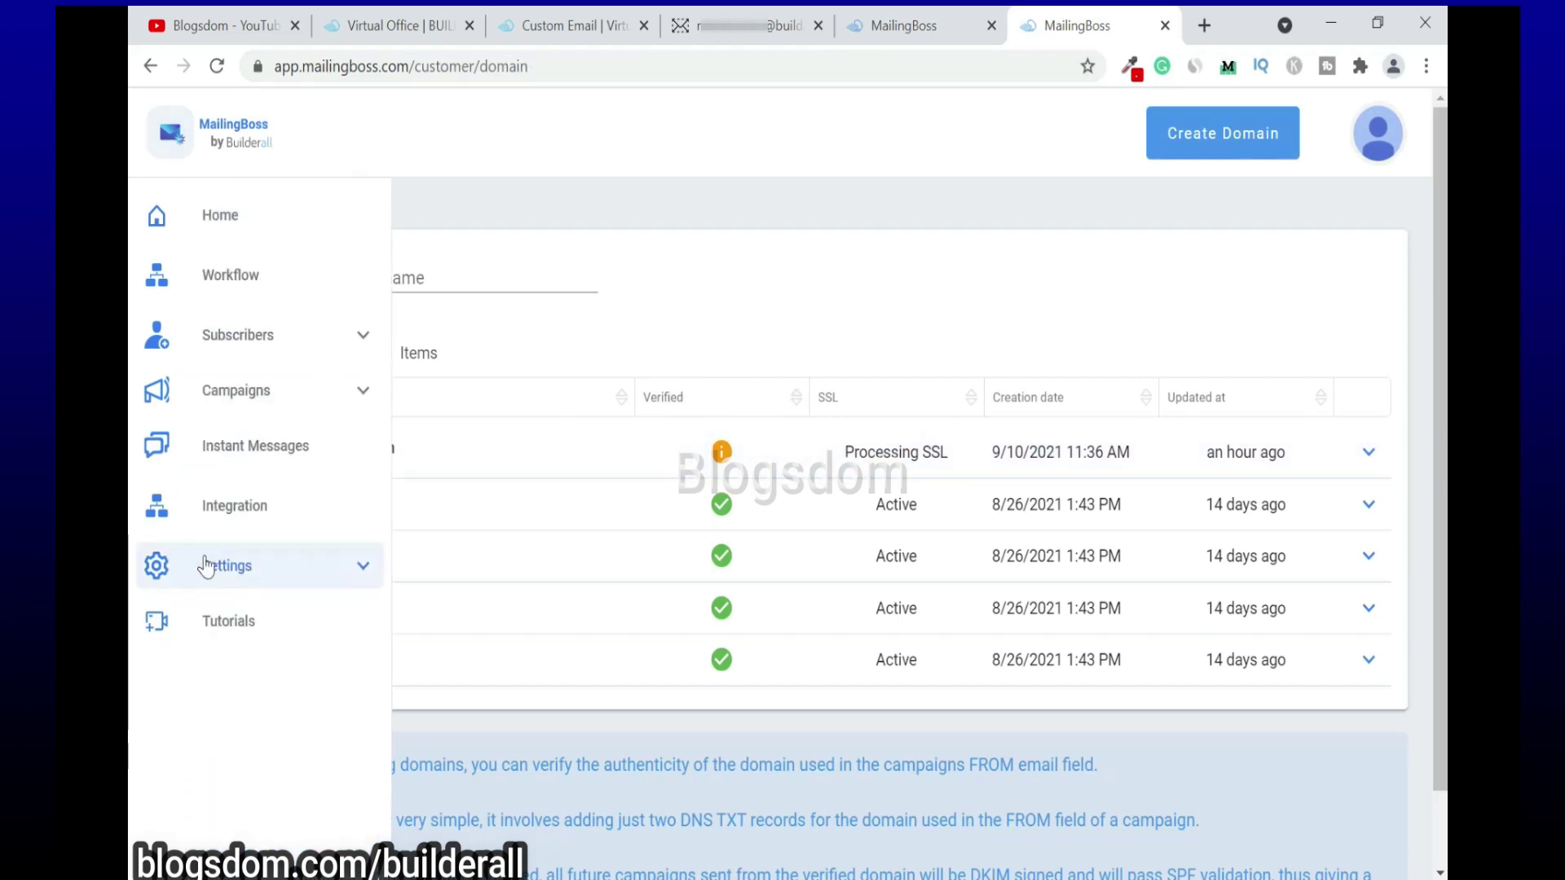
{"action": "left_click", "coordinate": [248, 575]}
{"action": "left_click", "coordinate": [228, 721]}
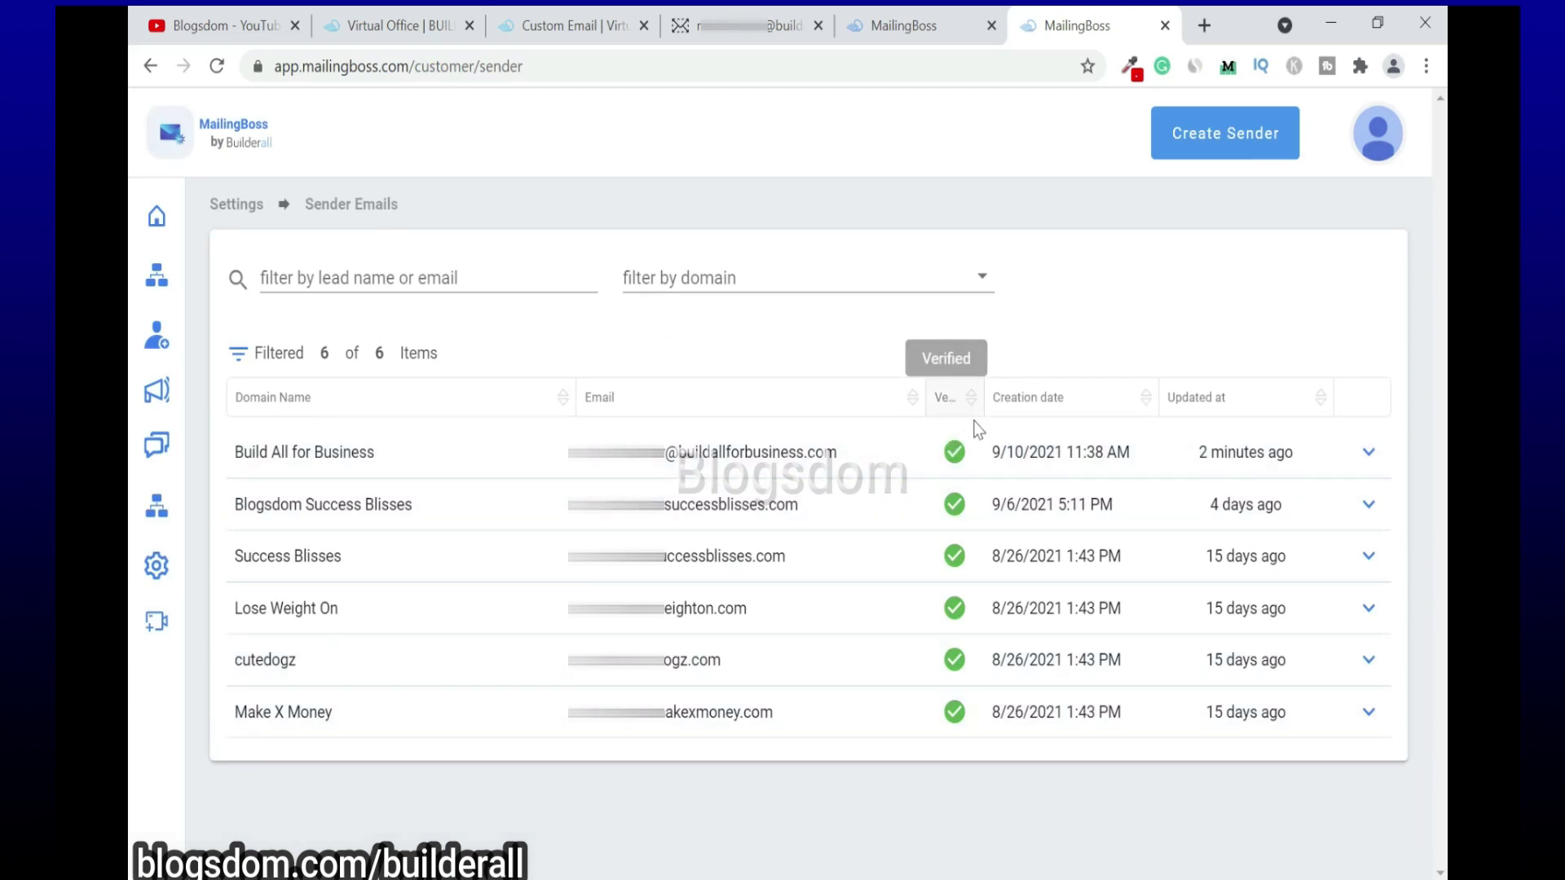
Step: Enable SSL on buildallforbusiness.com from the Domains list
{"action": "mouse_move", "coordinate": [956, 448]}
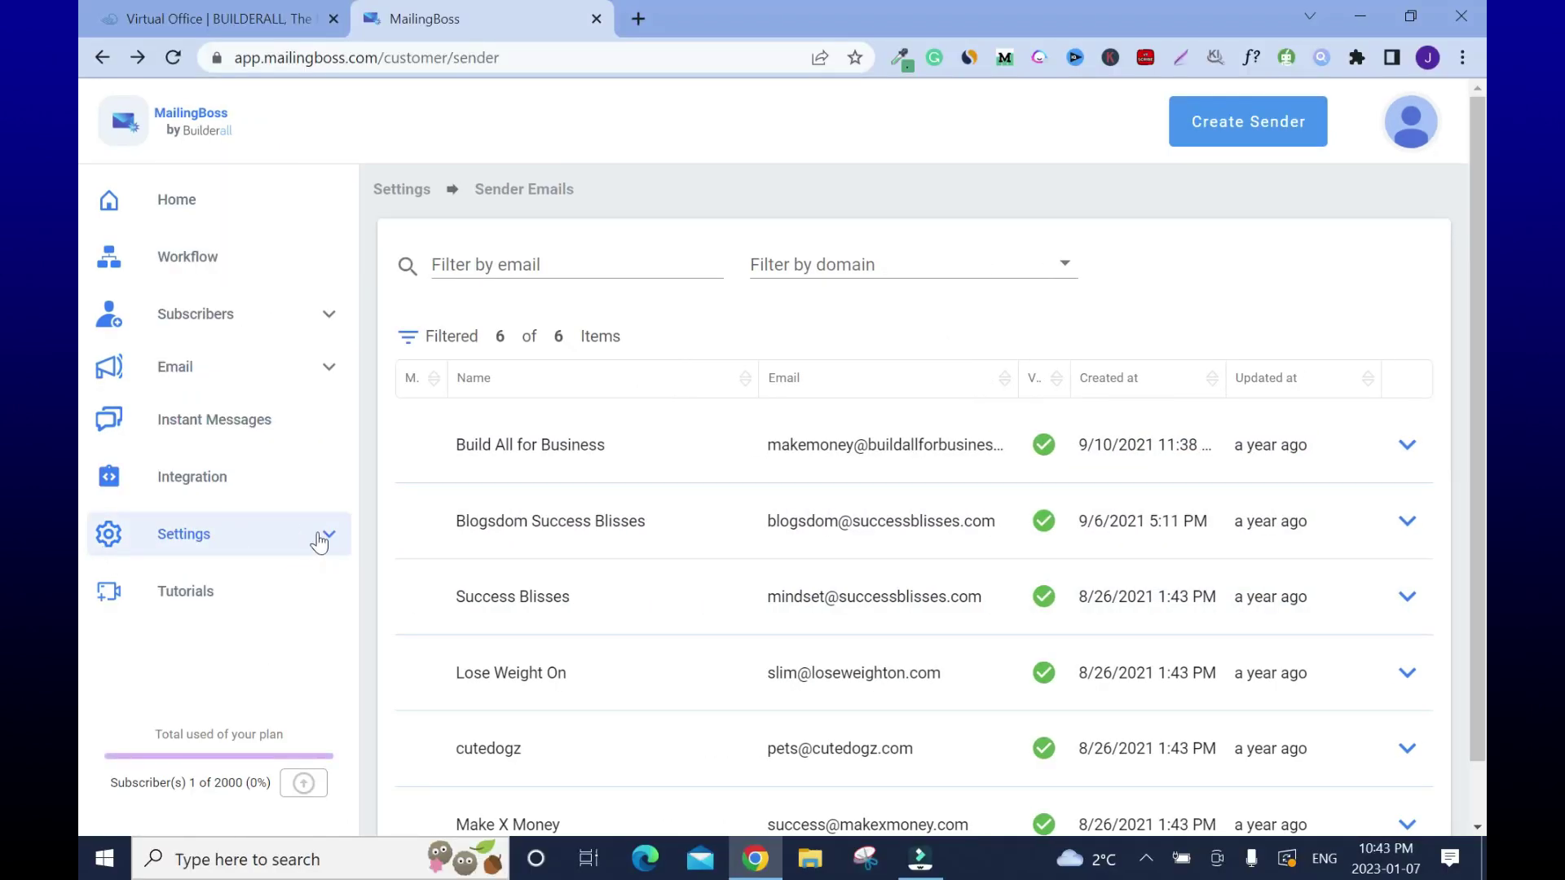
{"action": "left_click", "coordinate": [316, 536]}
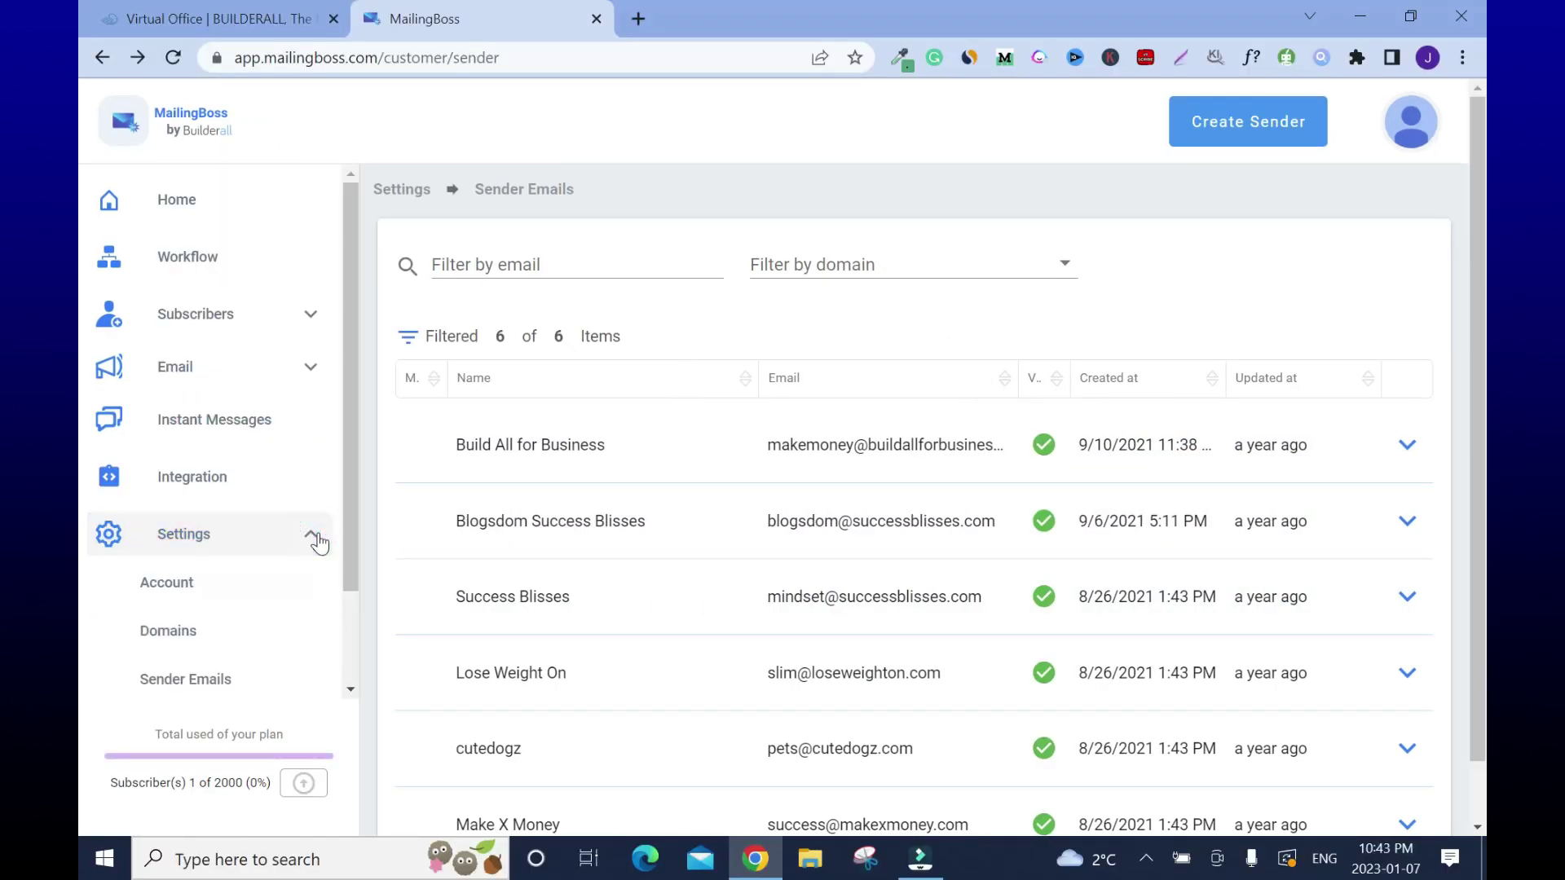
{"action": "left_click", "coordinate": [214, 641]}
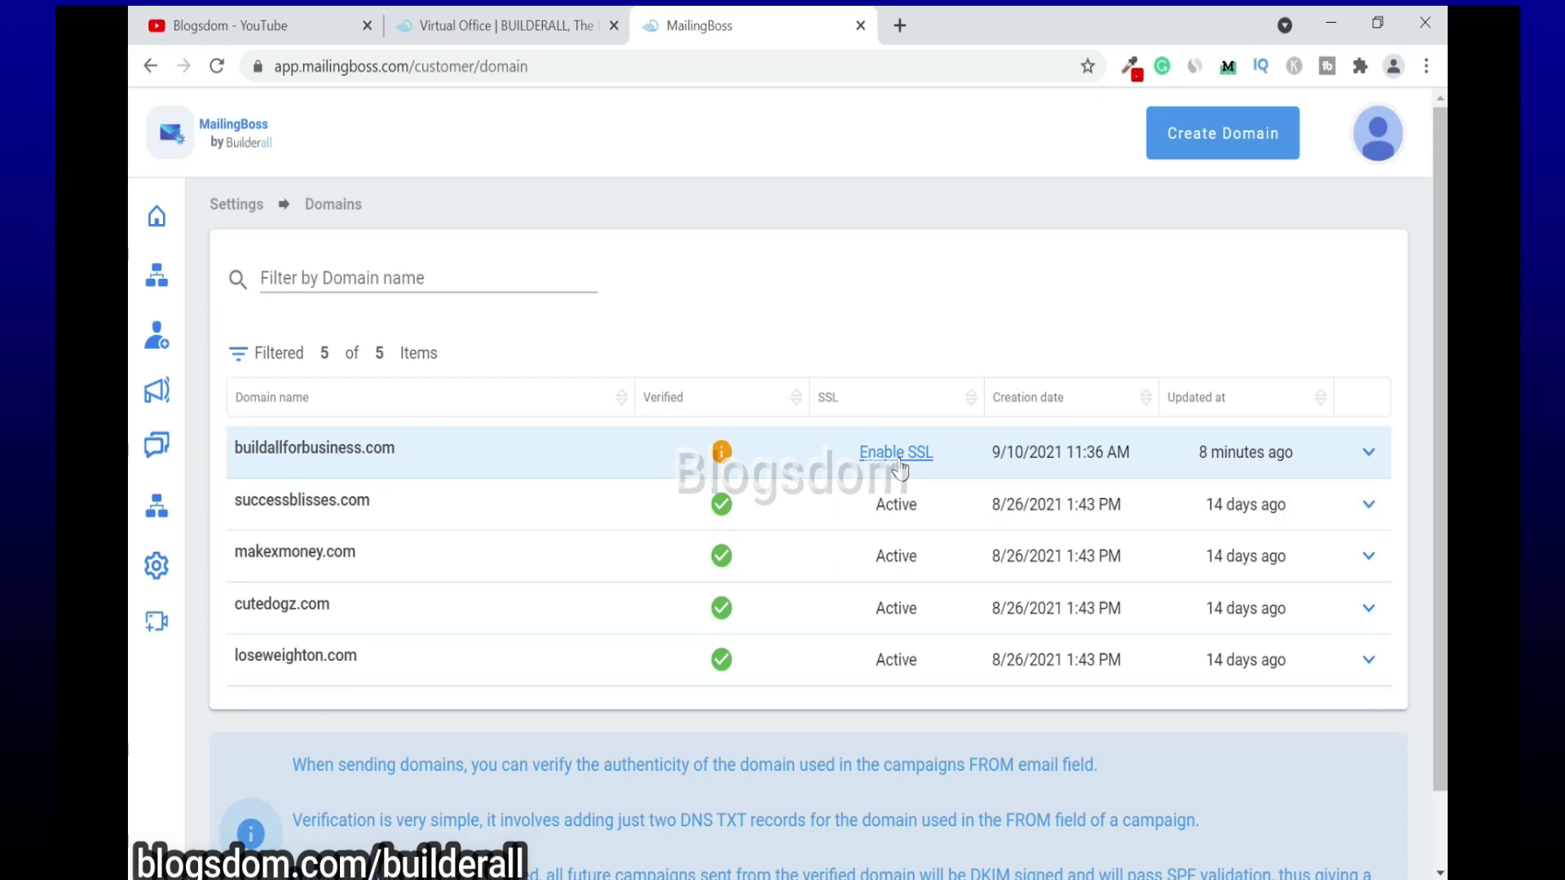
{"action": "left_click", "coordinate": [900, 467]}
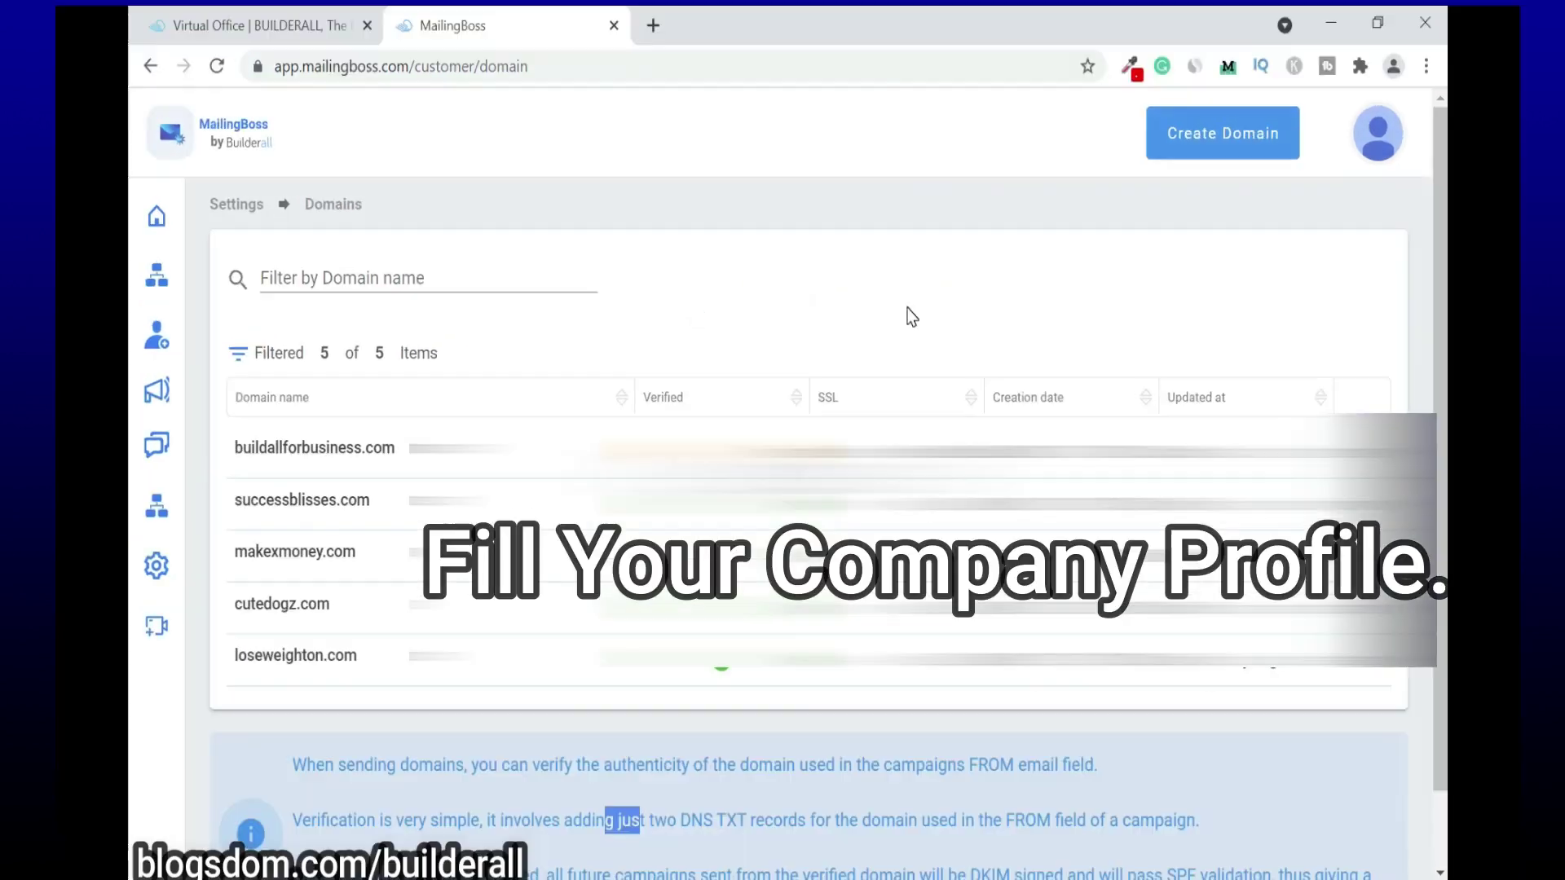
Step: In the account's Company profile, set Category to Marketing and Advertising and begin entering 'Build All for Business' as the name
{"action": "mouse_move", "coordinate": [182, 632]}
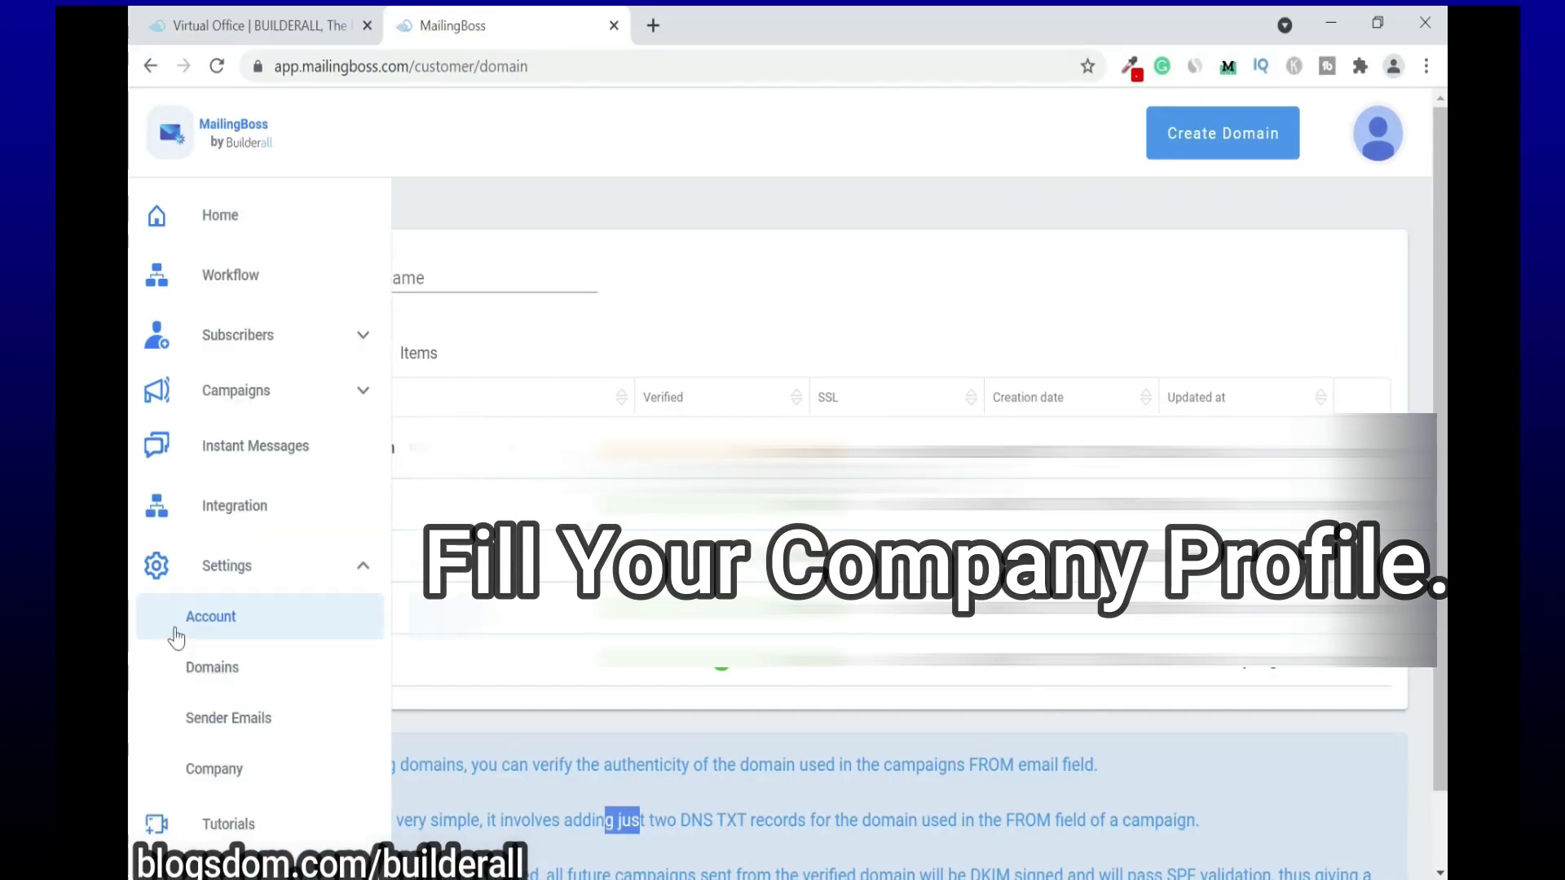
{"action": "left_click", "coordinate": [252, 621]}
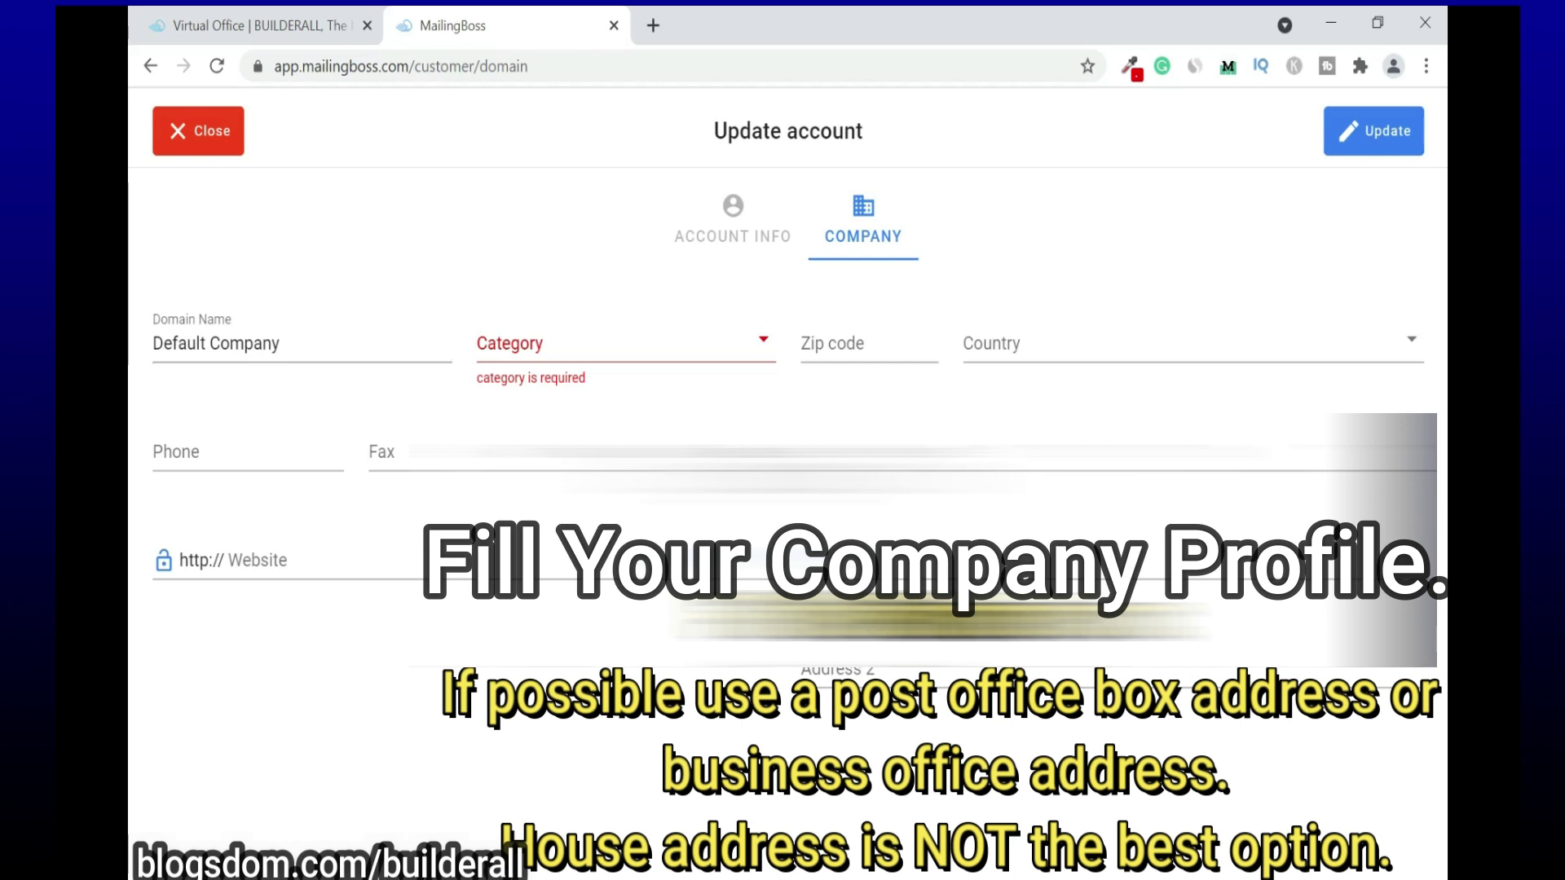
{"action": "left_click", "coordinate": [763, 343]}
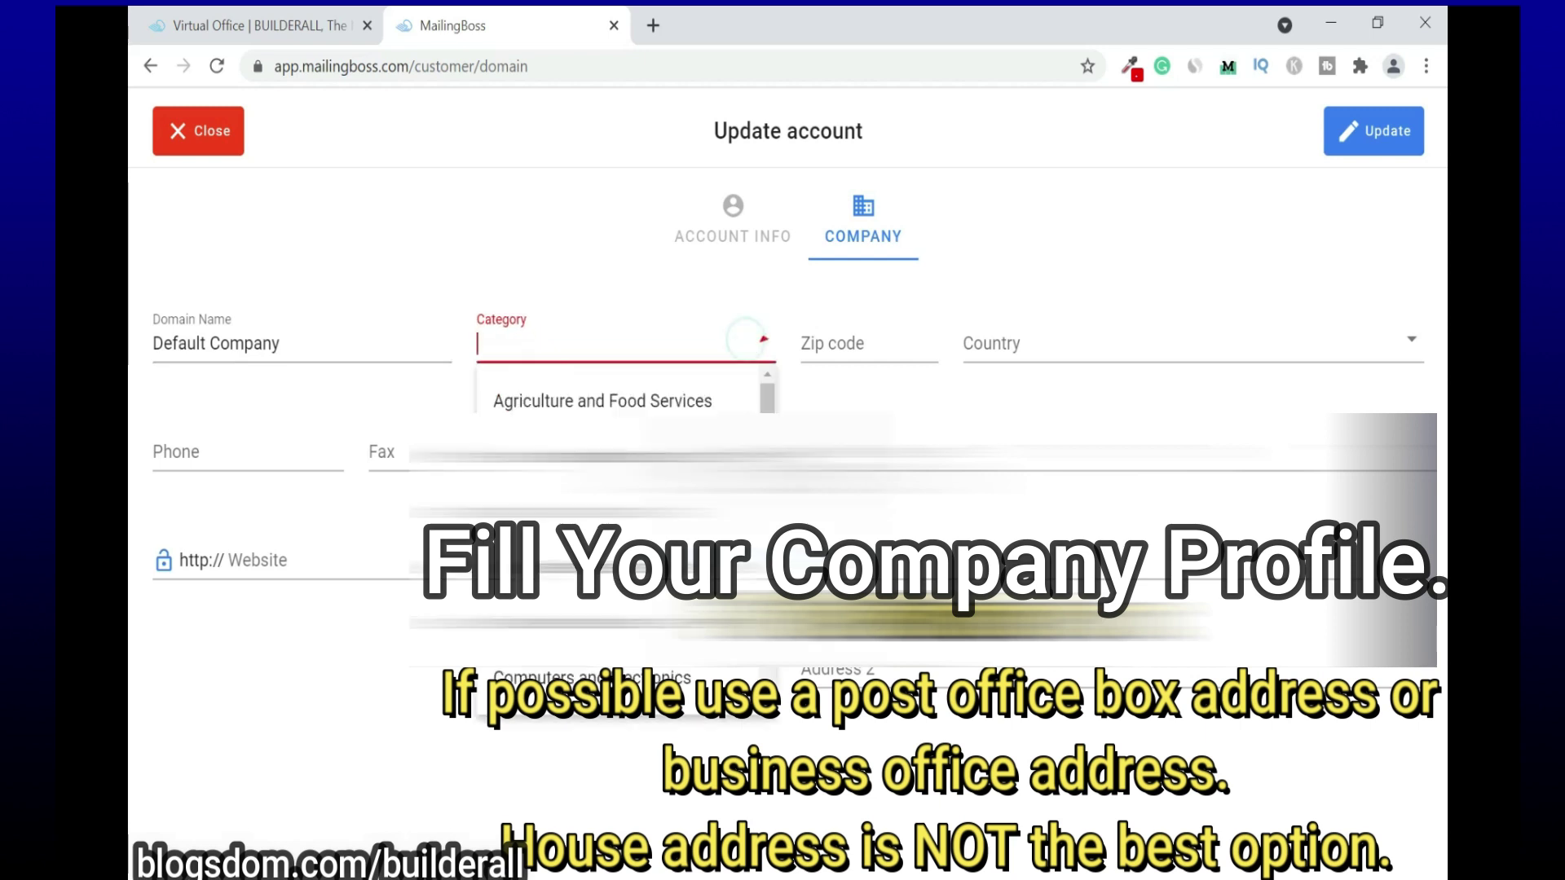
{"action": "type", "text": "All for Business"}
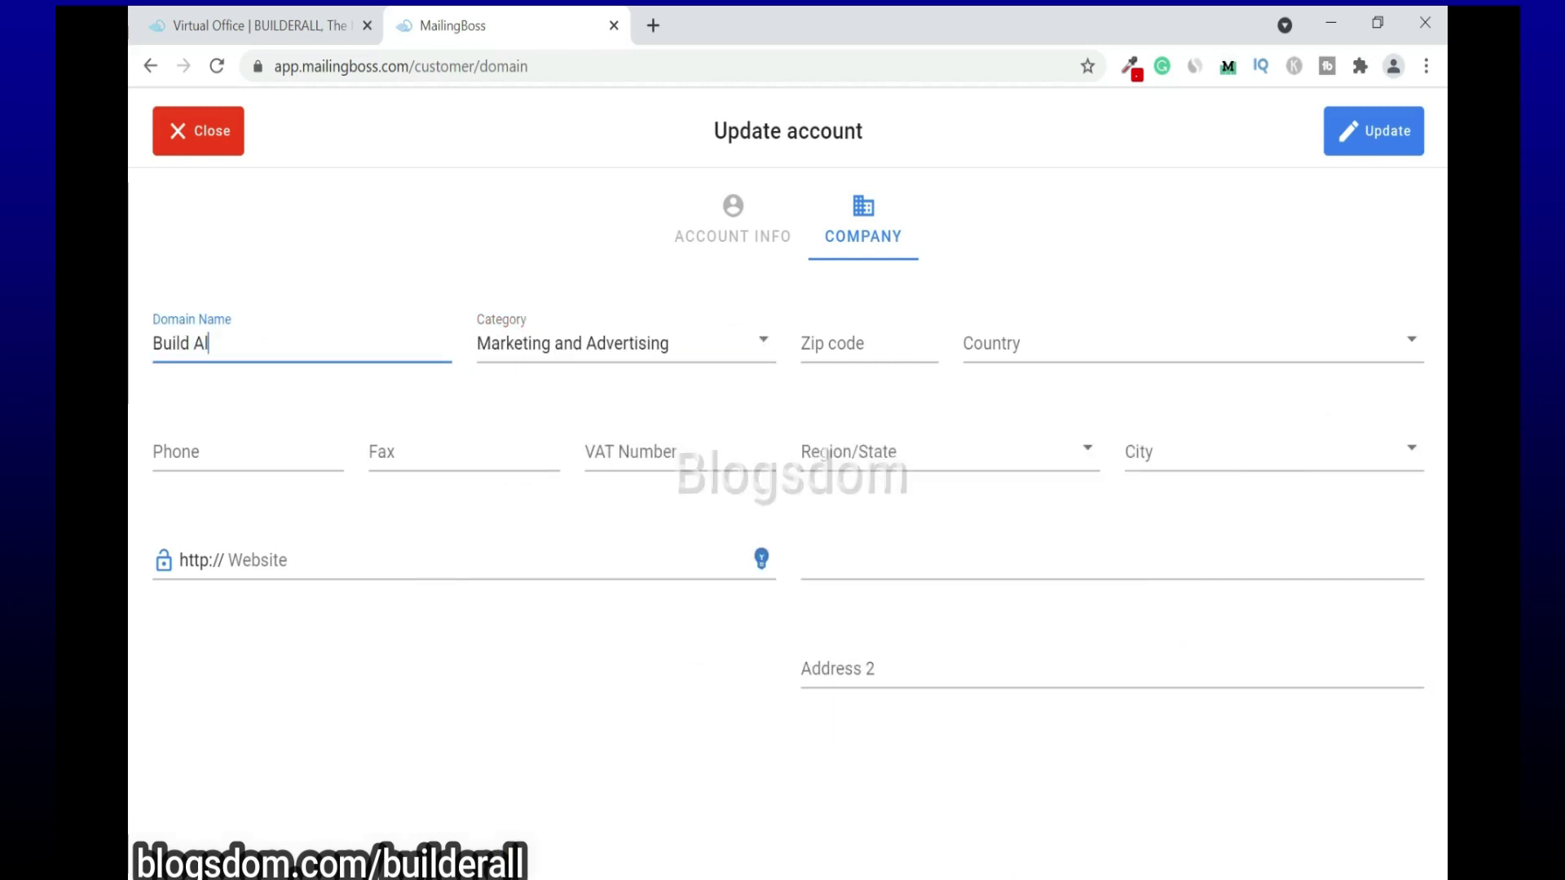